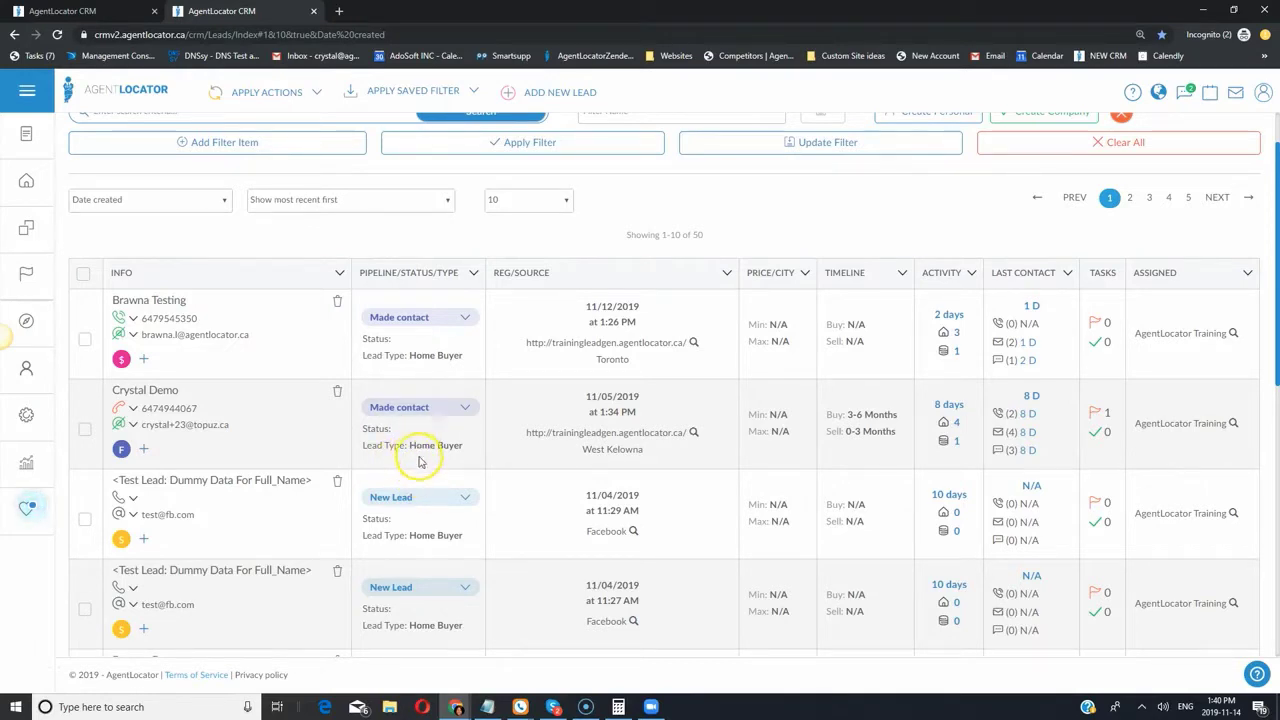
Open the second lead in the list, registered 11/05/2019 at 1:34 PM, and set its pipeline stage to New Lead
{"action": "left_click", "coordinate": [472, 409]}
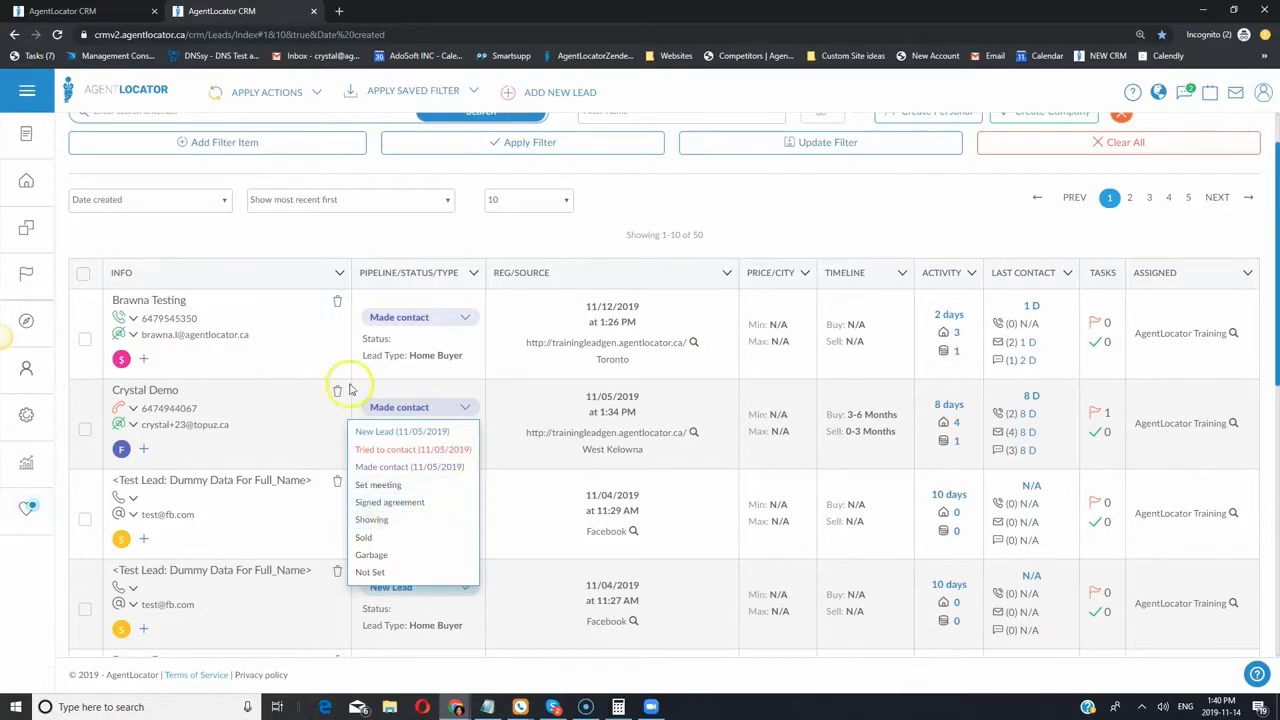
{"action": "left_click", "coordinate": [148, 390]}
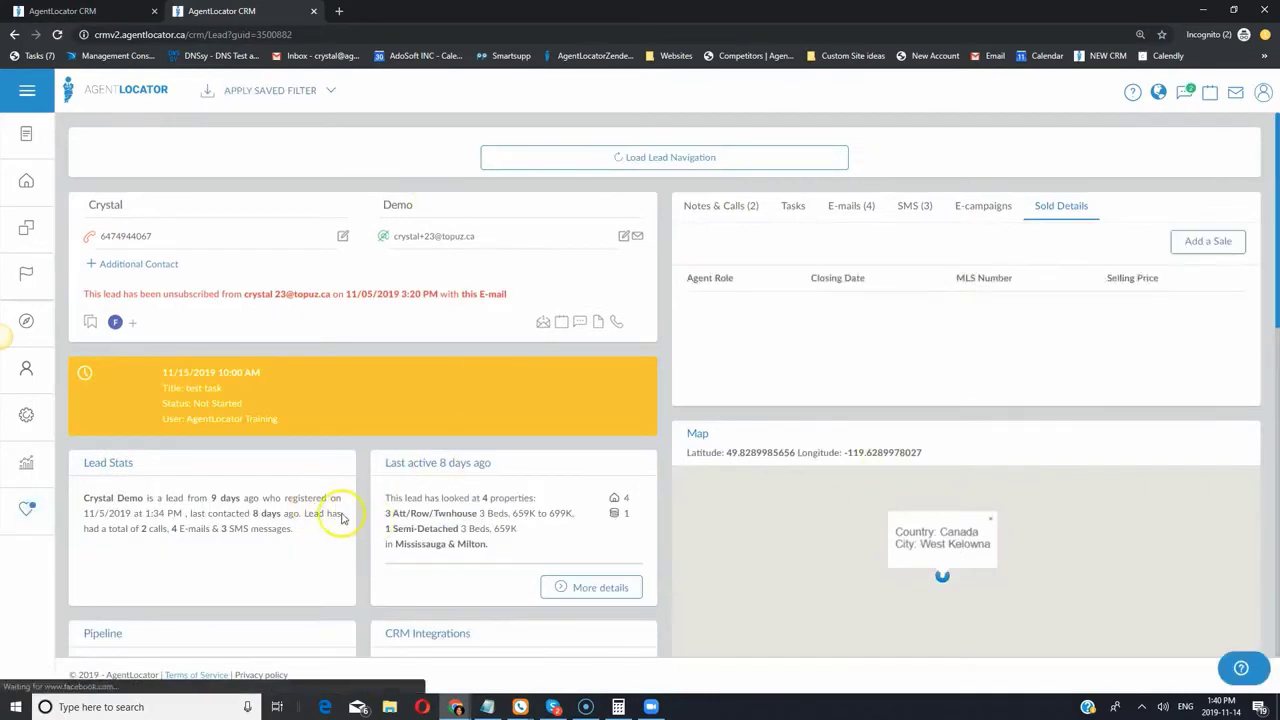
{"action": "scroll", "coordinate": [329, 543], "scroll_direction": "down", "scroll_amount": 2}
{"action": "left_click", "coordinate": [286, 474]}
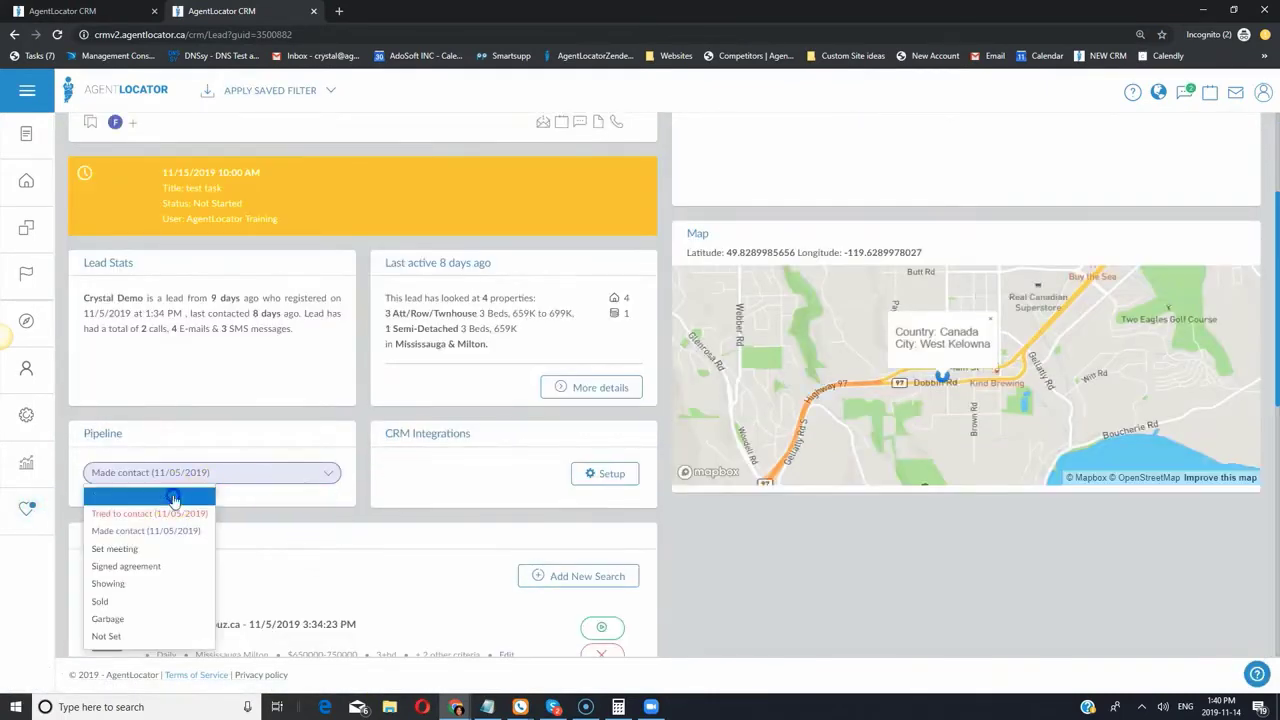
{"action": "left_click", "coordinate": [138, 495]}
Show the lead's SMS history and set its pipeline stage to Tried to contact
{"action": "scroll", "coordinate": [360, 480], "scroll_direction": "up", "scroll_amount": 1}
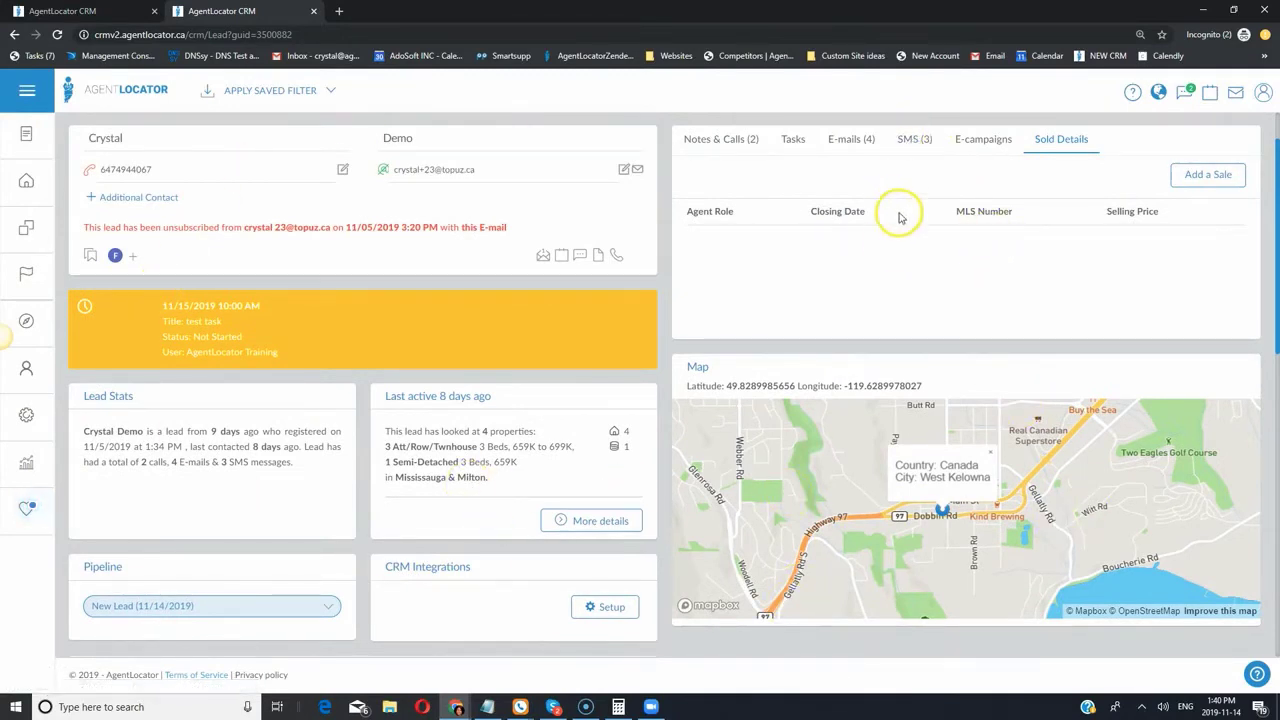
{"action": "left_click", "coordinate": [914, 140]}
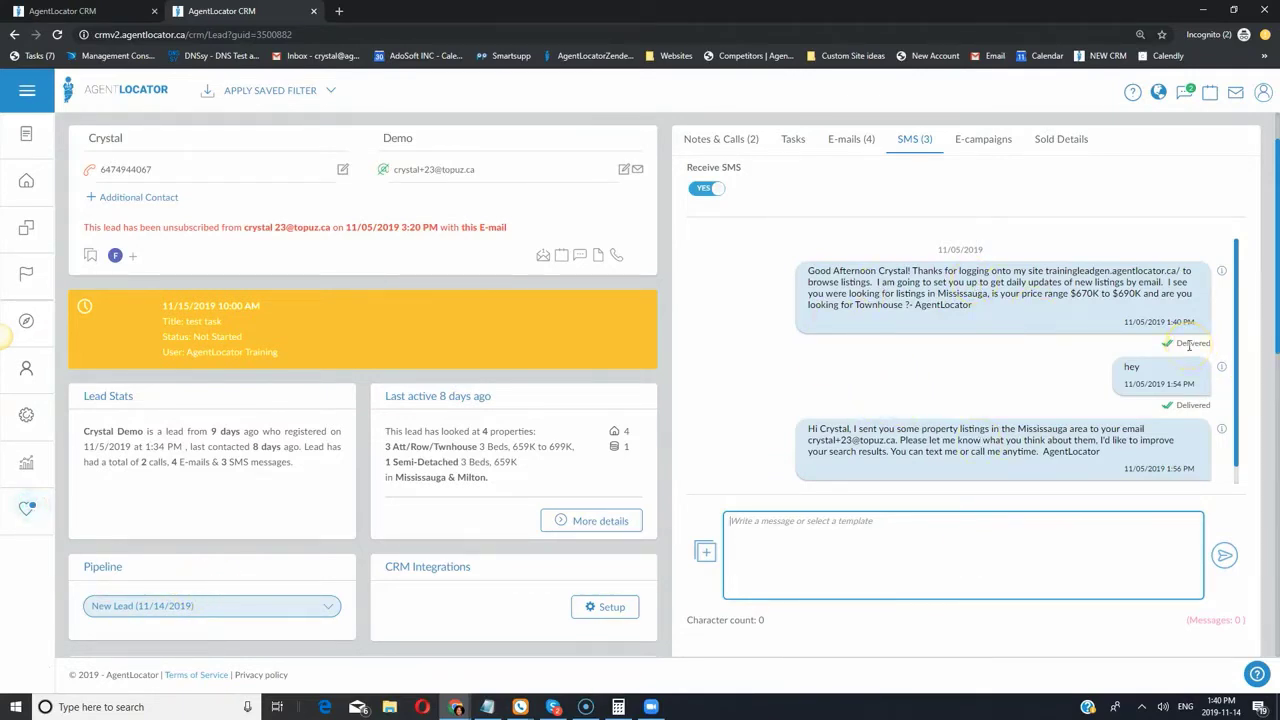
{"action": "left_click", "coordinate": [142, 612]}
{"action": "scroll", "coordinate": [219, 584], "scroll_direction": "down", "scroll_amount": 2}
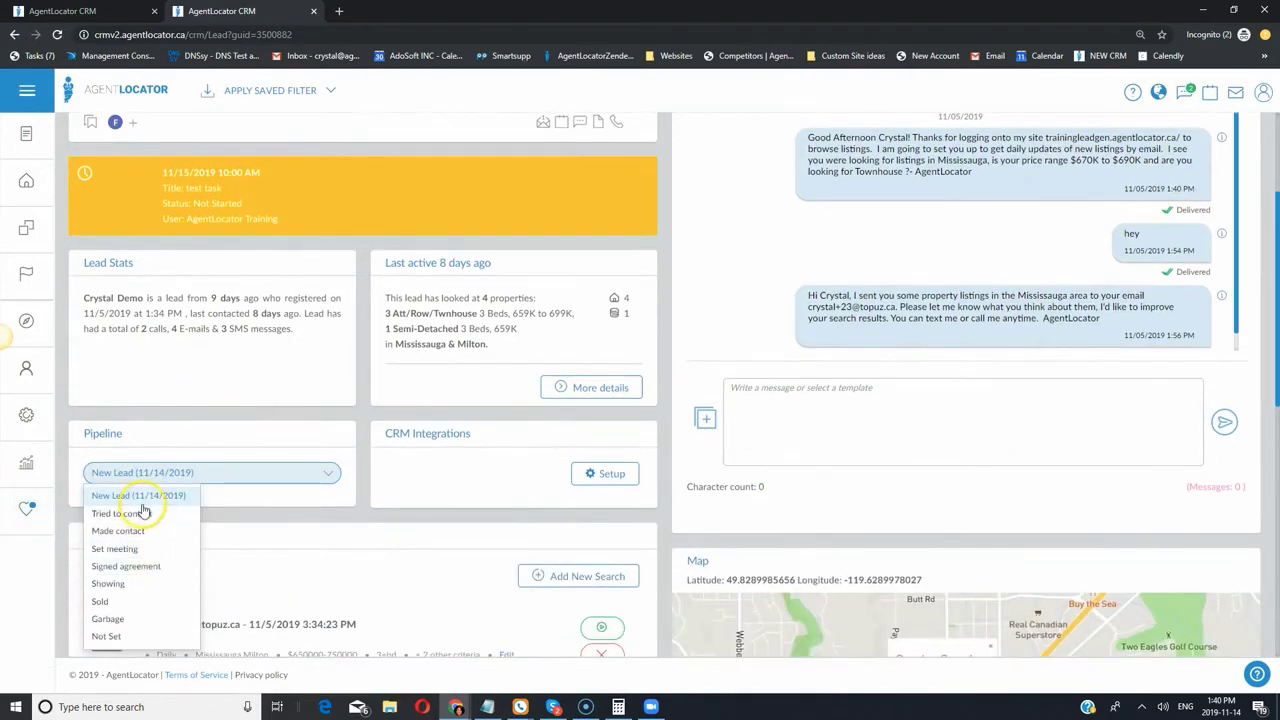
{"action": "left_click", "coordinate": [148, 503]}
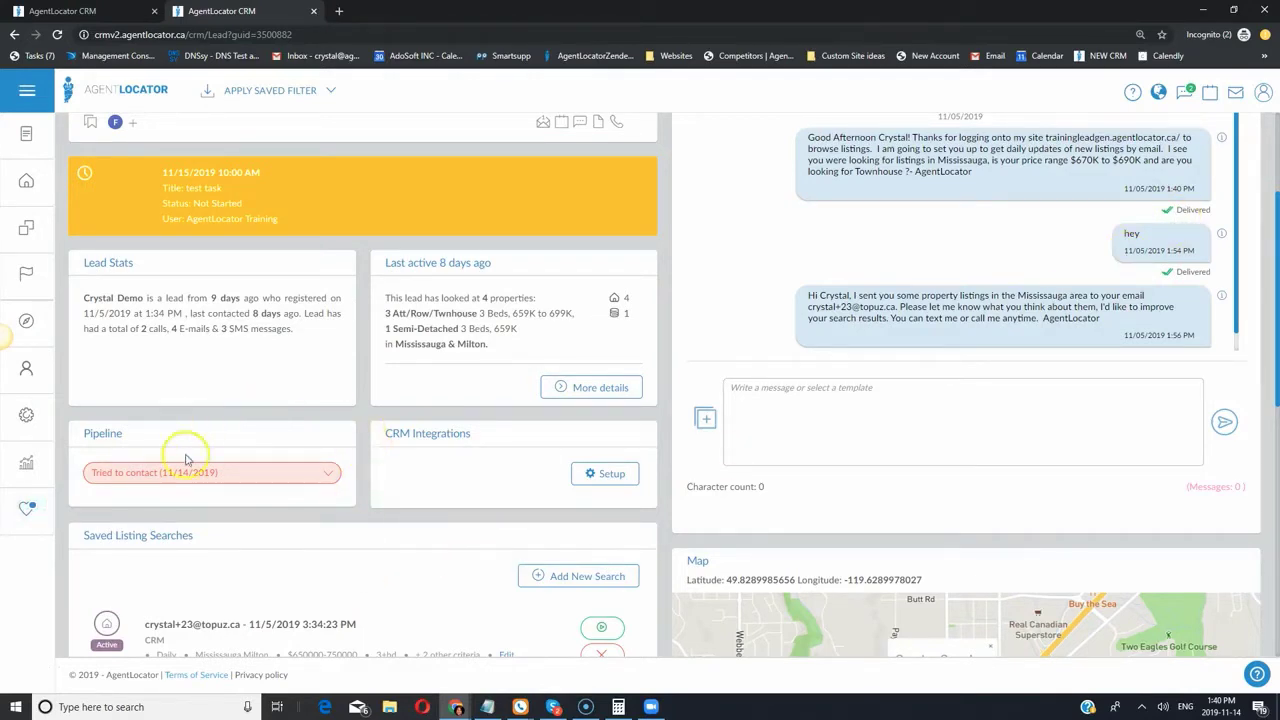
Set the lead's pipeline stage to Made contact, and return it to New Lead
{"action": "left_click", "coordinate": [218, 472]}
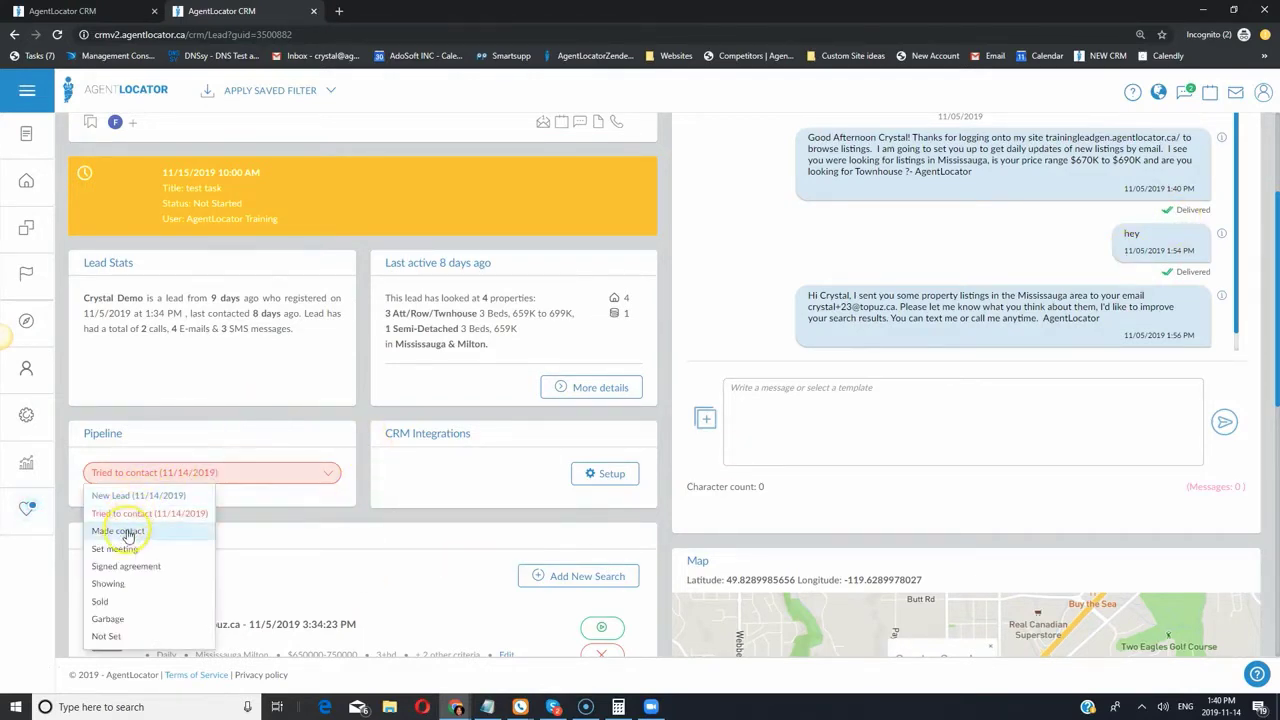
{"action": "left_click", "coordinate": [128, 531]}
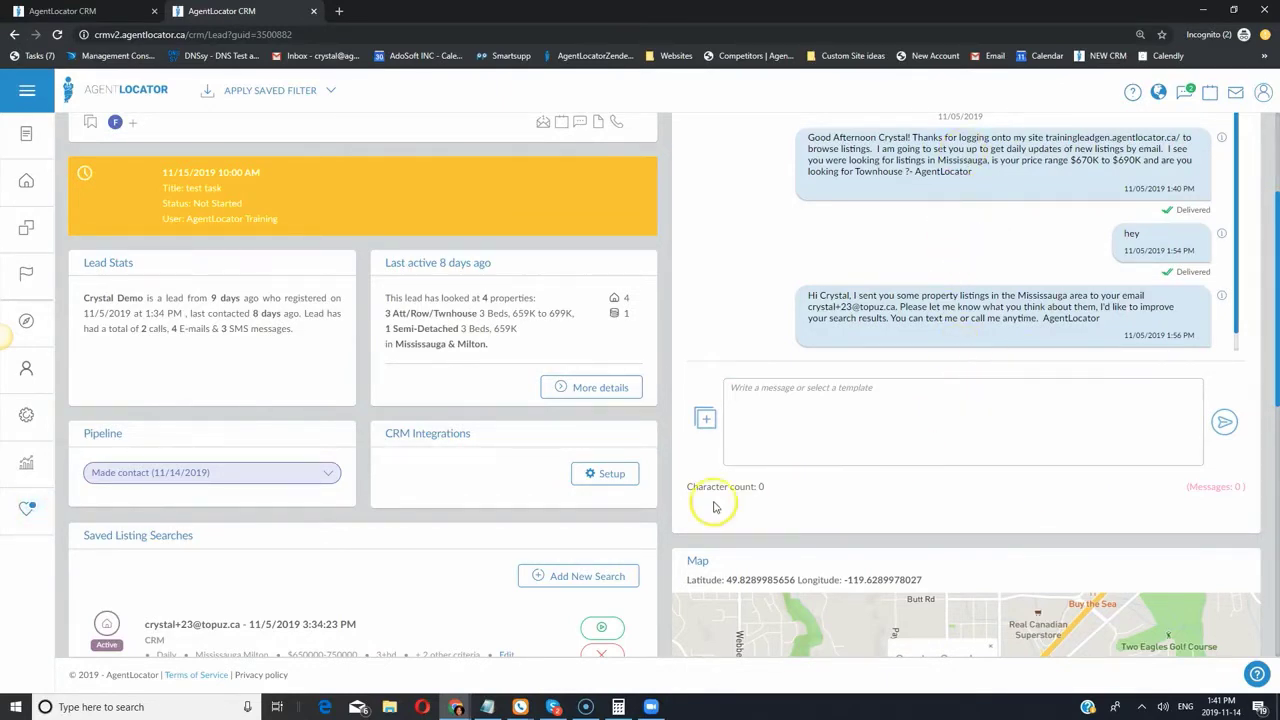
{"action": "left_click", "coordinate": [145, 477]}
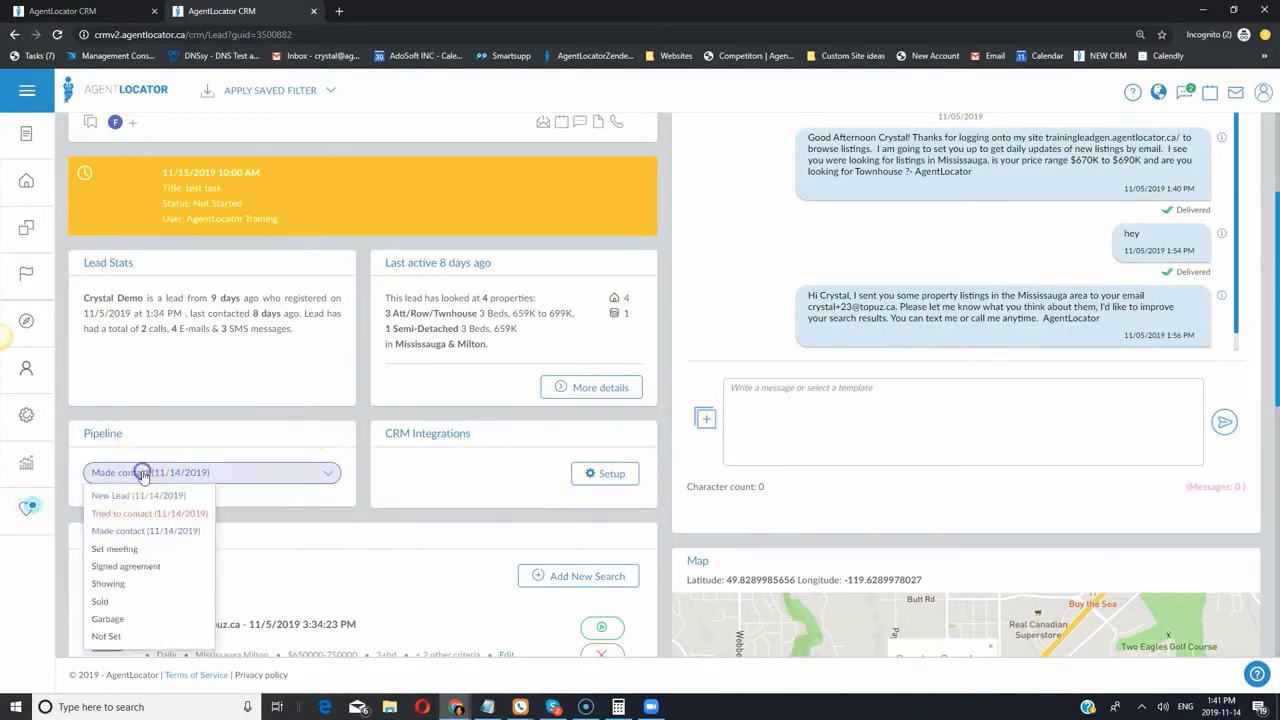
{"action": "left_click", "coordinate": [134, 496]}
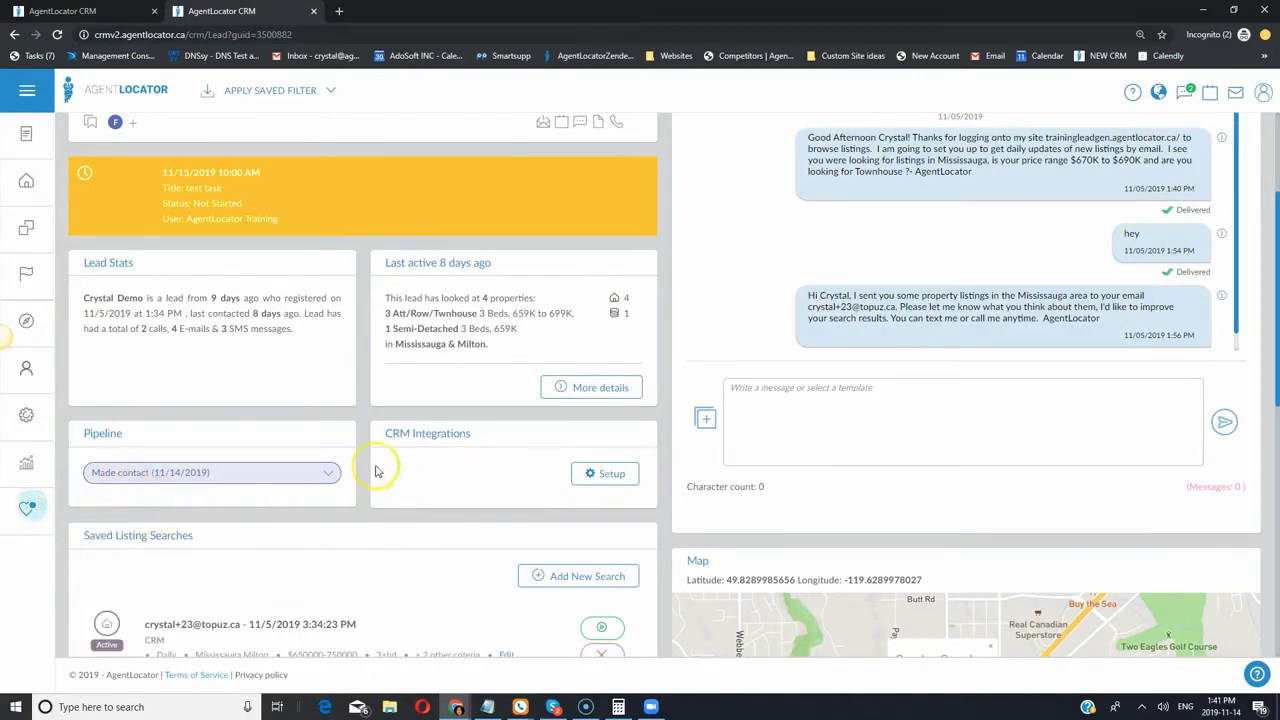
{"action": "scroll", "coordinate": [500, 526], "scroll_direction": "up", "scroll_amount": 1}
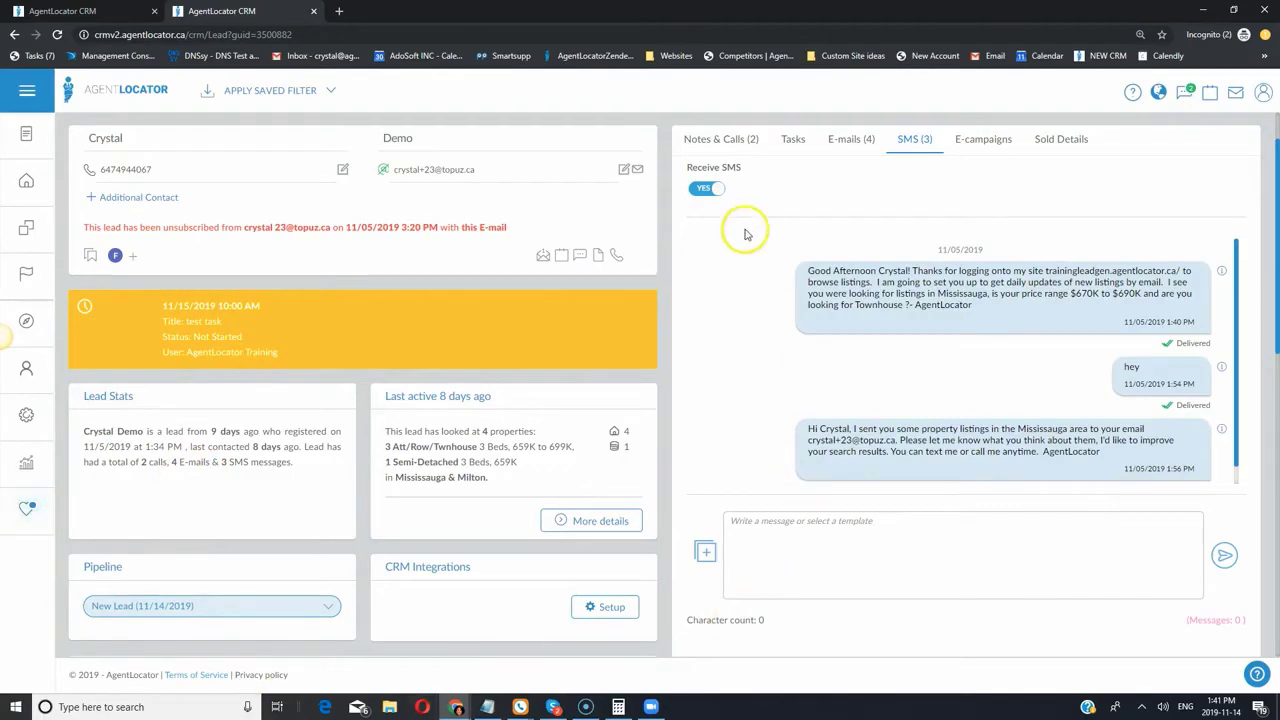
Show the lead's notes and calls, open the dialer for its phone number to review the call result options, and close the dialer
{"action": "left_click", "coordinate": [715, 141]}
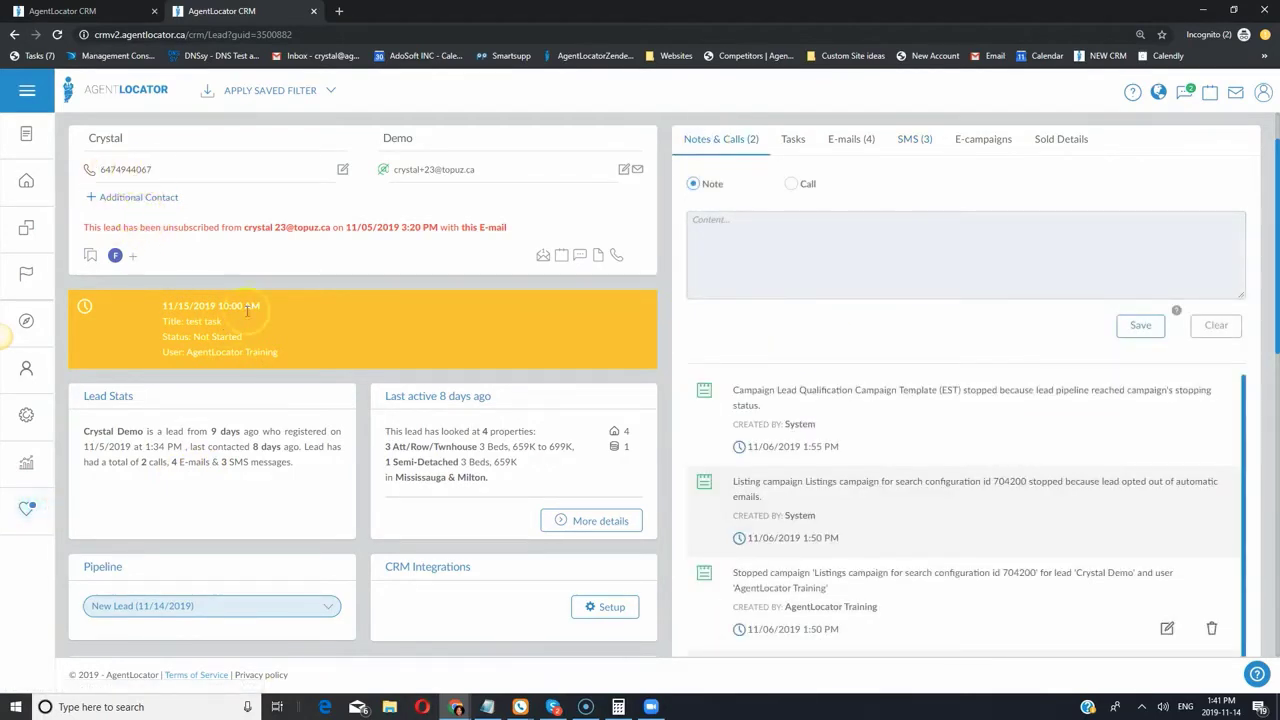
{"action": "left_click", "coordinate": [123, 170]}
{"action": "left_click", "coordinate": [115, 195]}
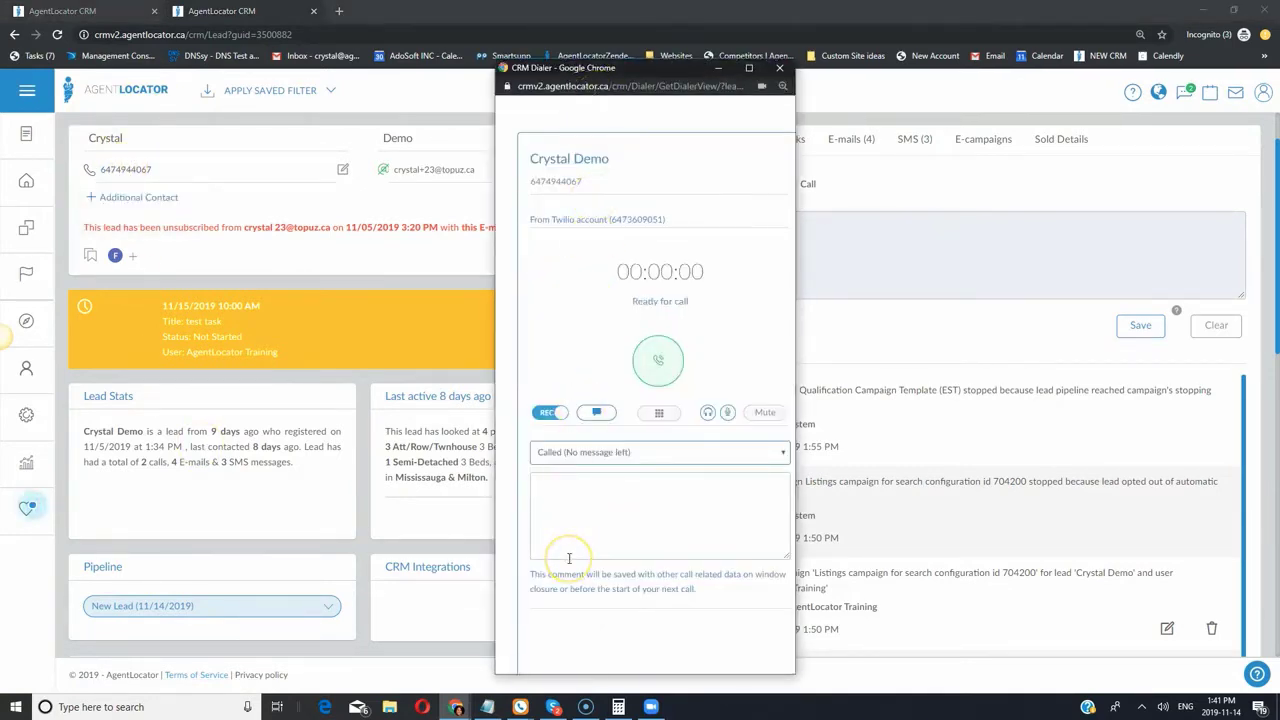
{"action": "left_click", "coordinate": [592, 453]}
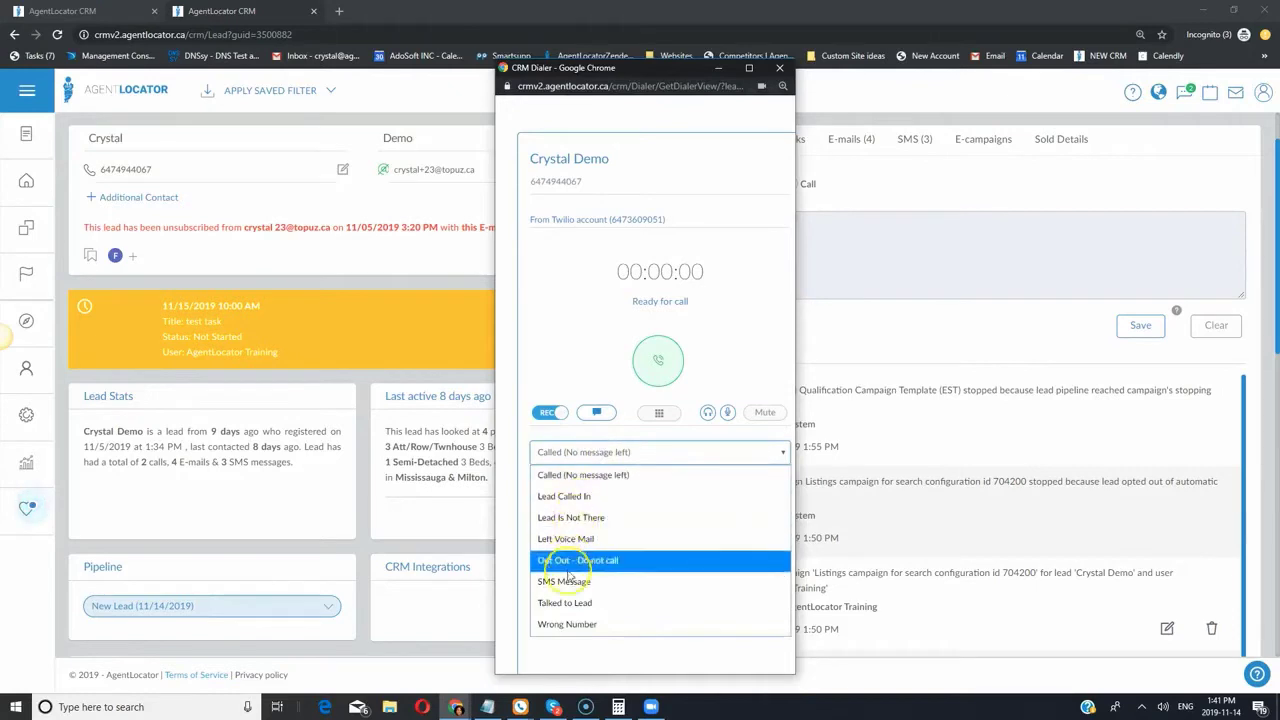
{"action": "left_click", "coordinate": [579, 378]}
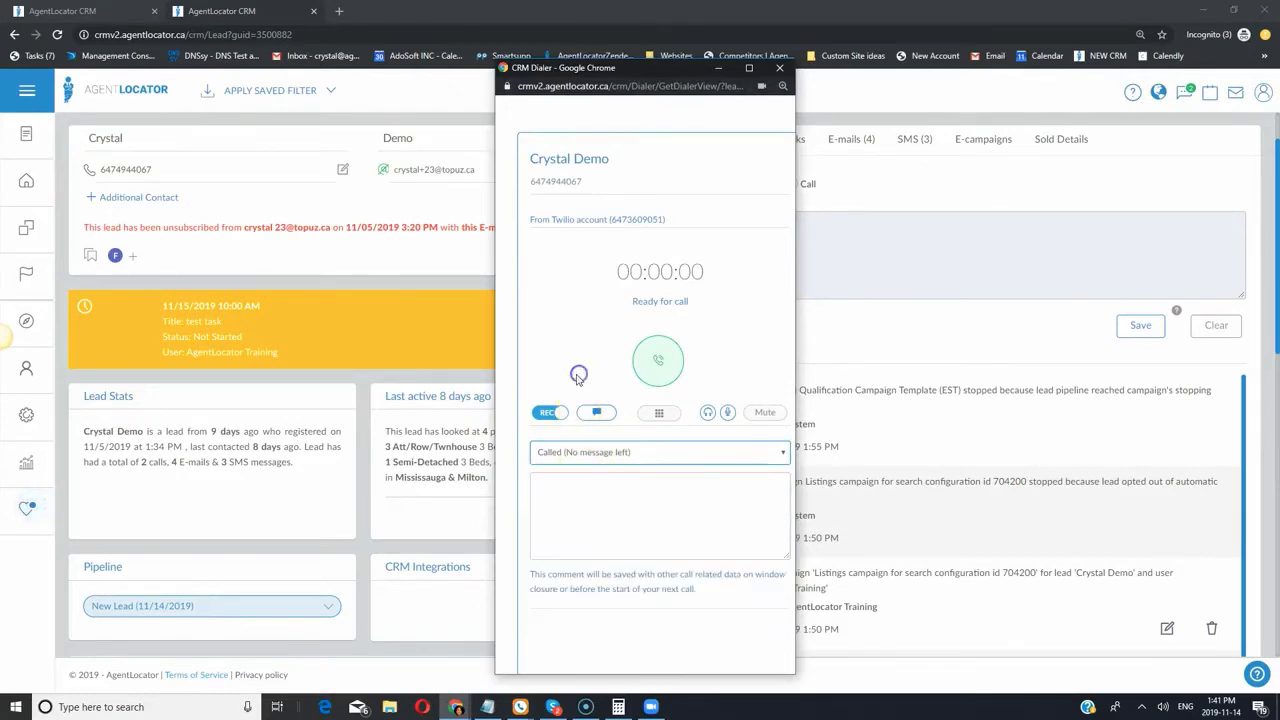
{"action": "left_click", "coordinate": [697, 218]}
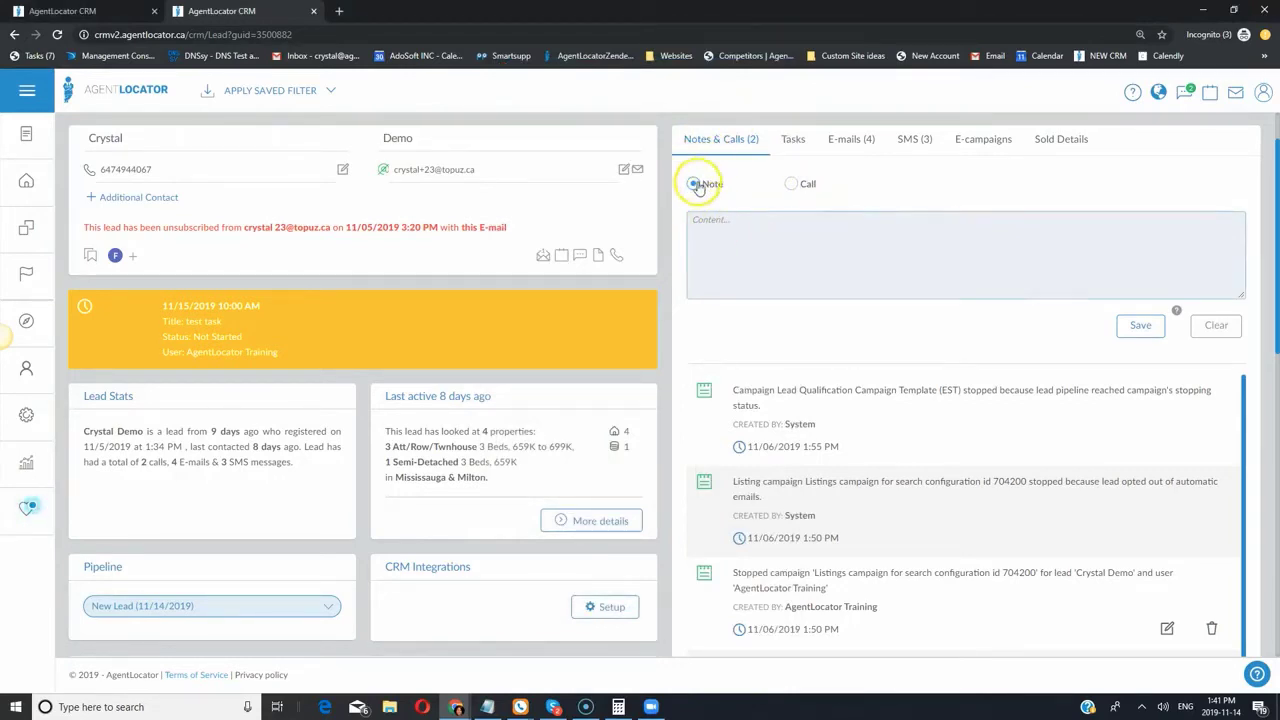
Log and save a call for the lead with the result Left Voice Mail, and check its pipeline stage options
{"action": "left_click", "coordinate": [807, 186]}
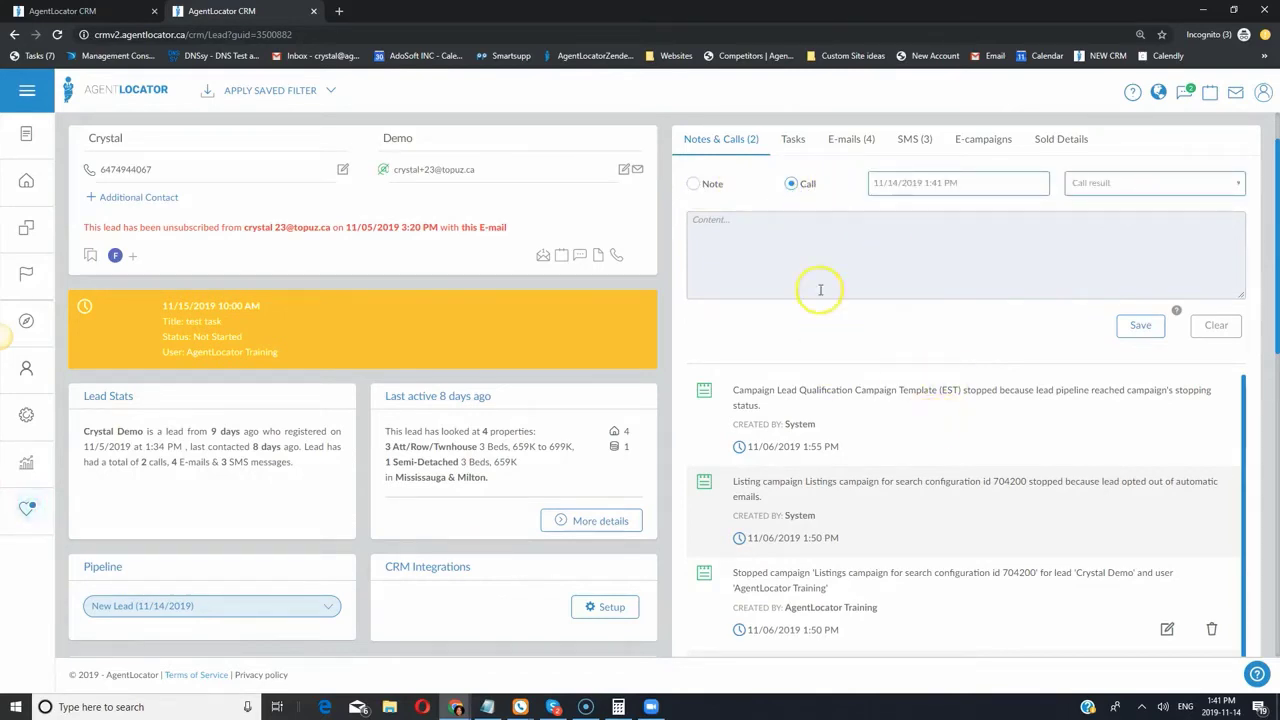
{"action": "left_click", "coordinate": [697, 204]}
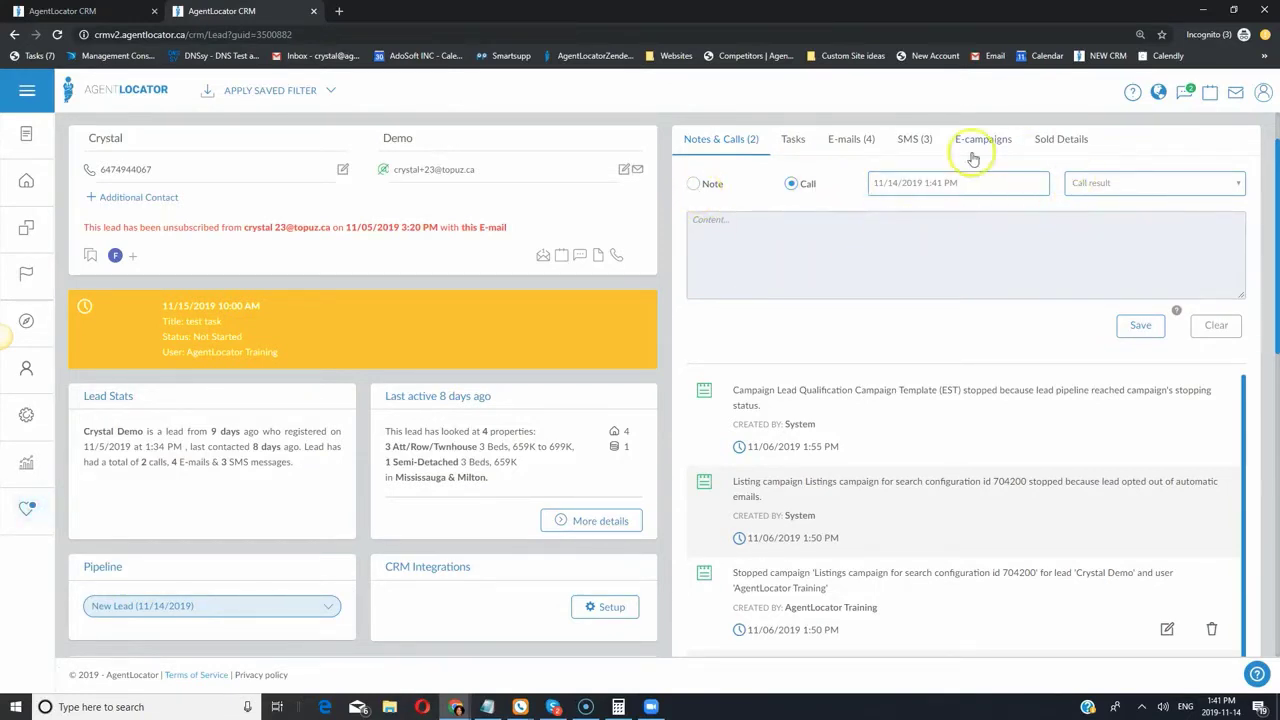
{"action": "left_click", "coordinate": [1110, 186]}
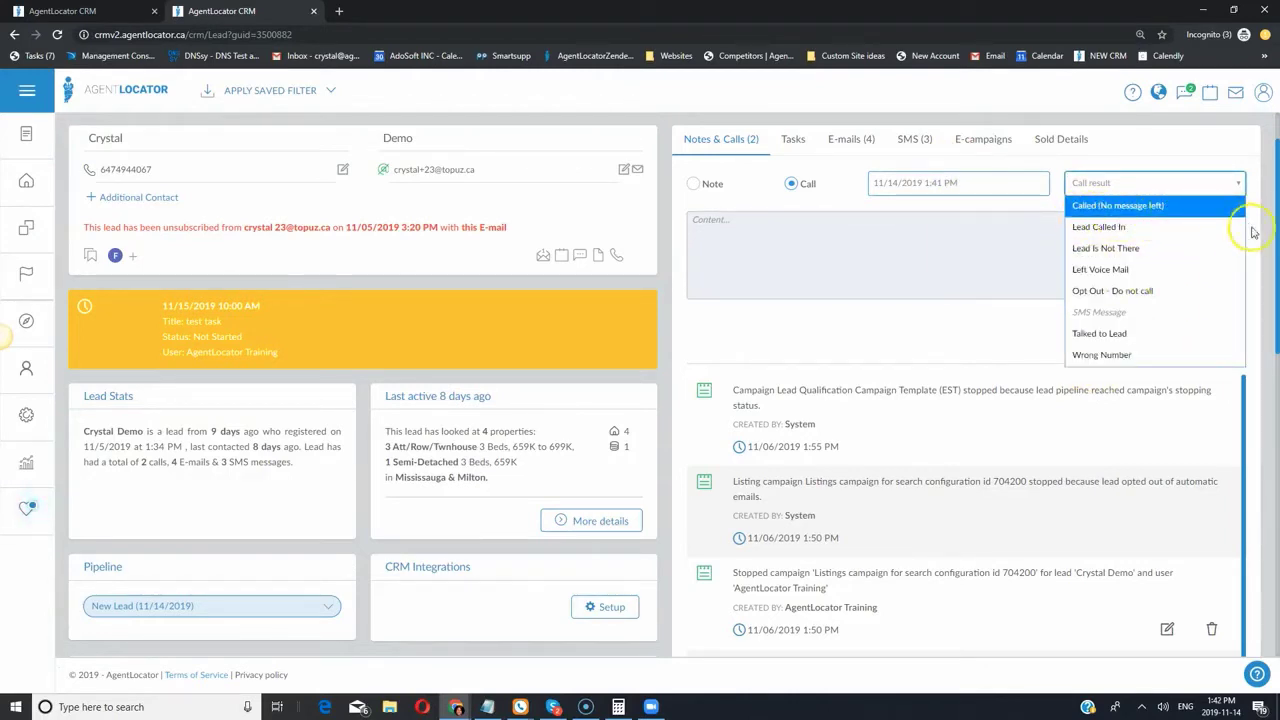
{"action": "left_click", "coordinate": [1098, 269]}
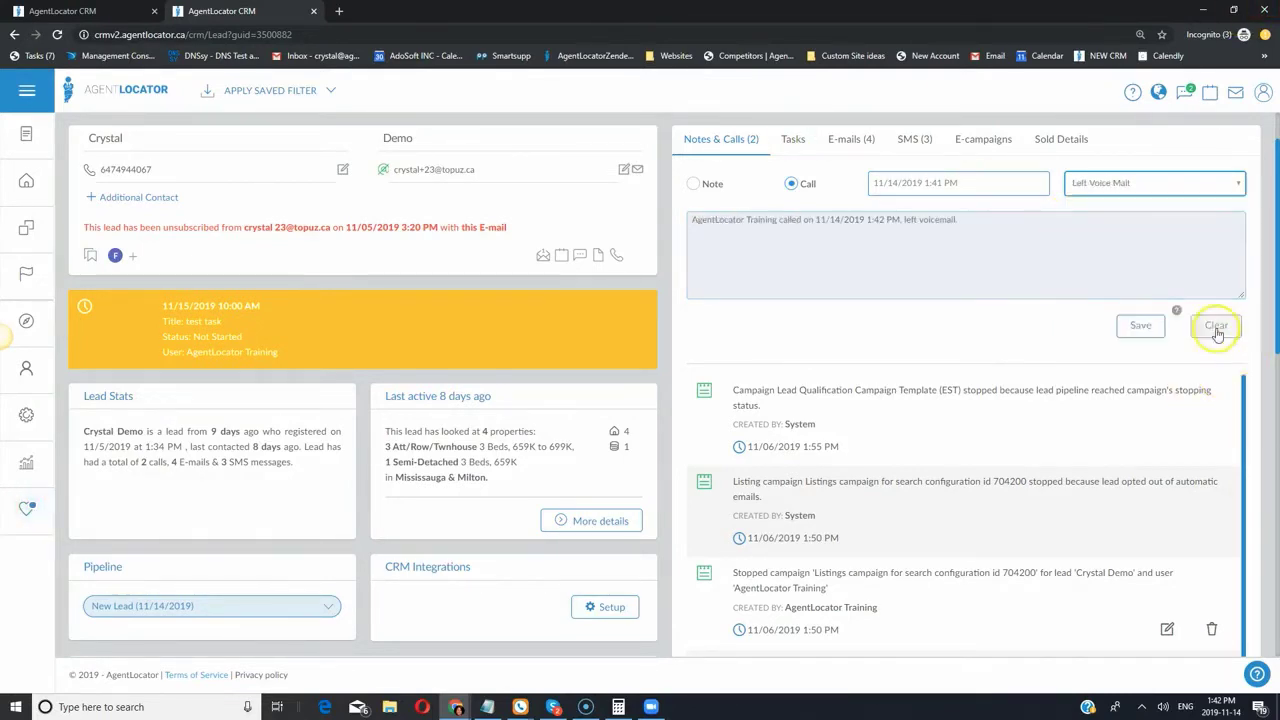
{"action": "left_click", "coordinate": [1138, 324]}
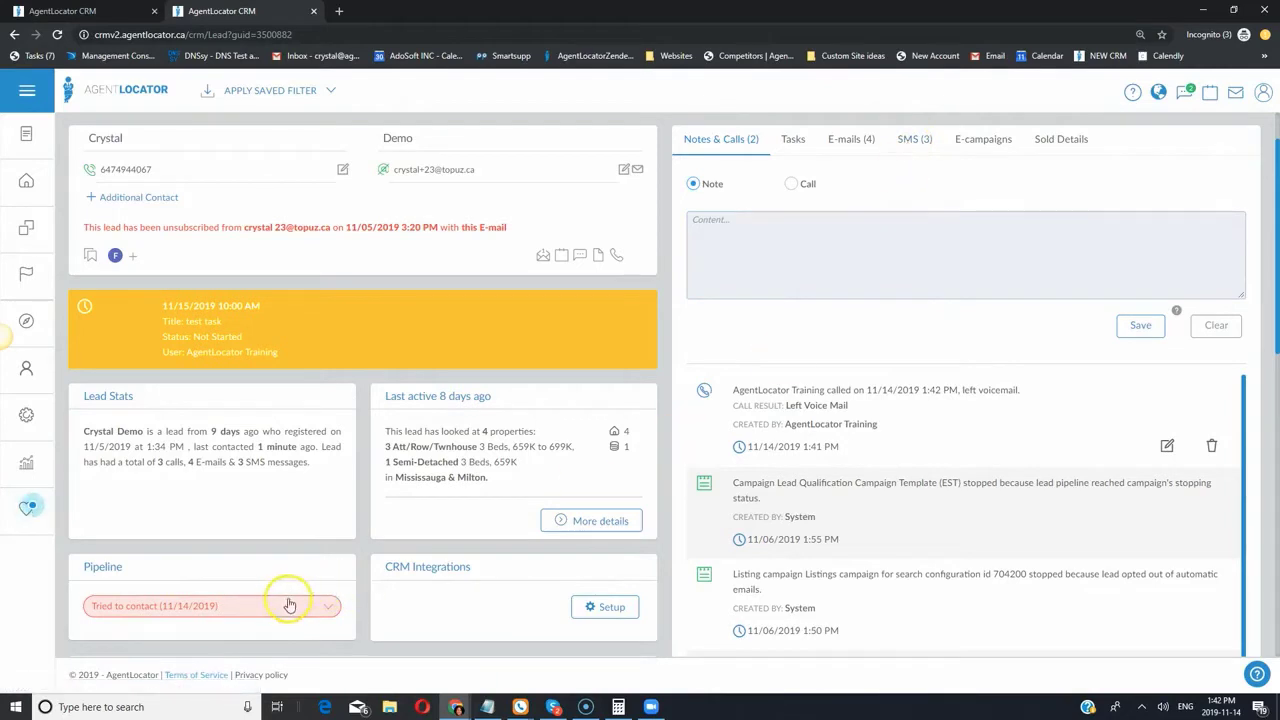
{"action": "left_click", "coordinate": [185, 610]}
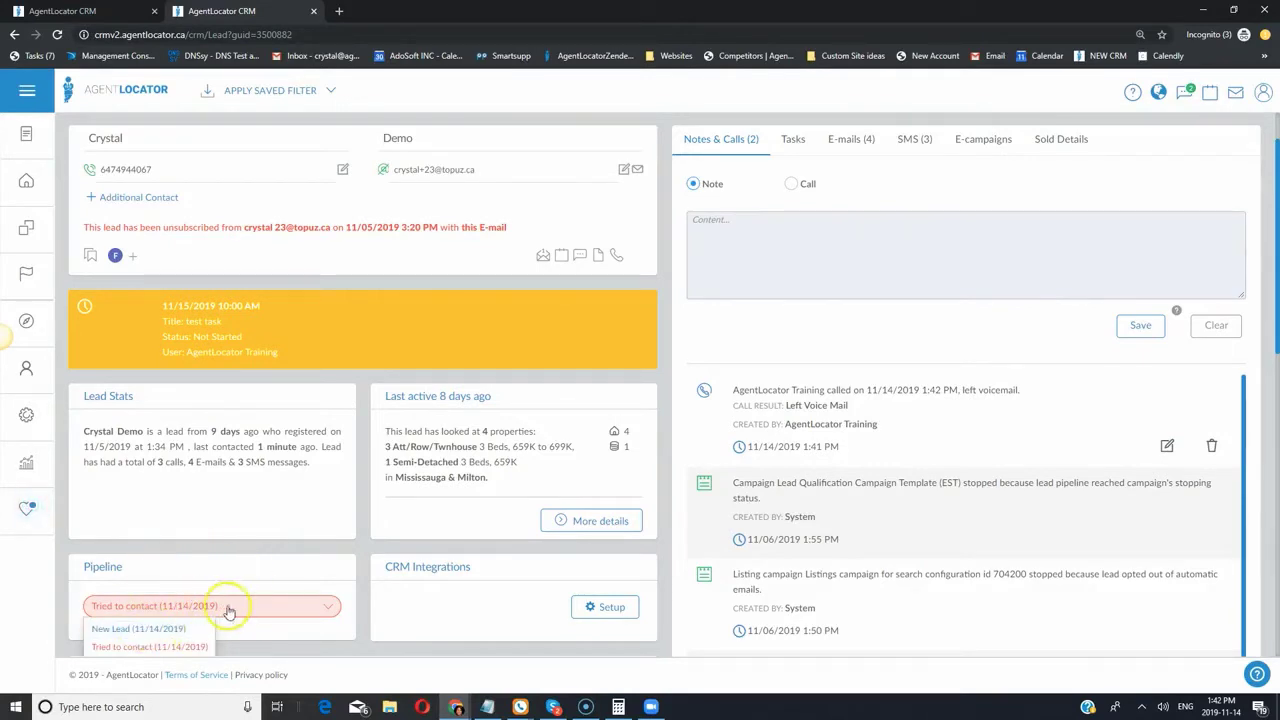
{"action": "left_click", "coordinate": [240, 607]}
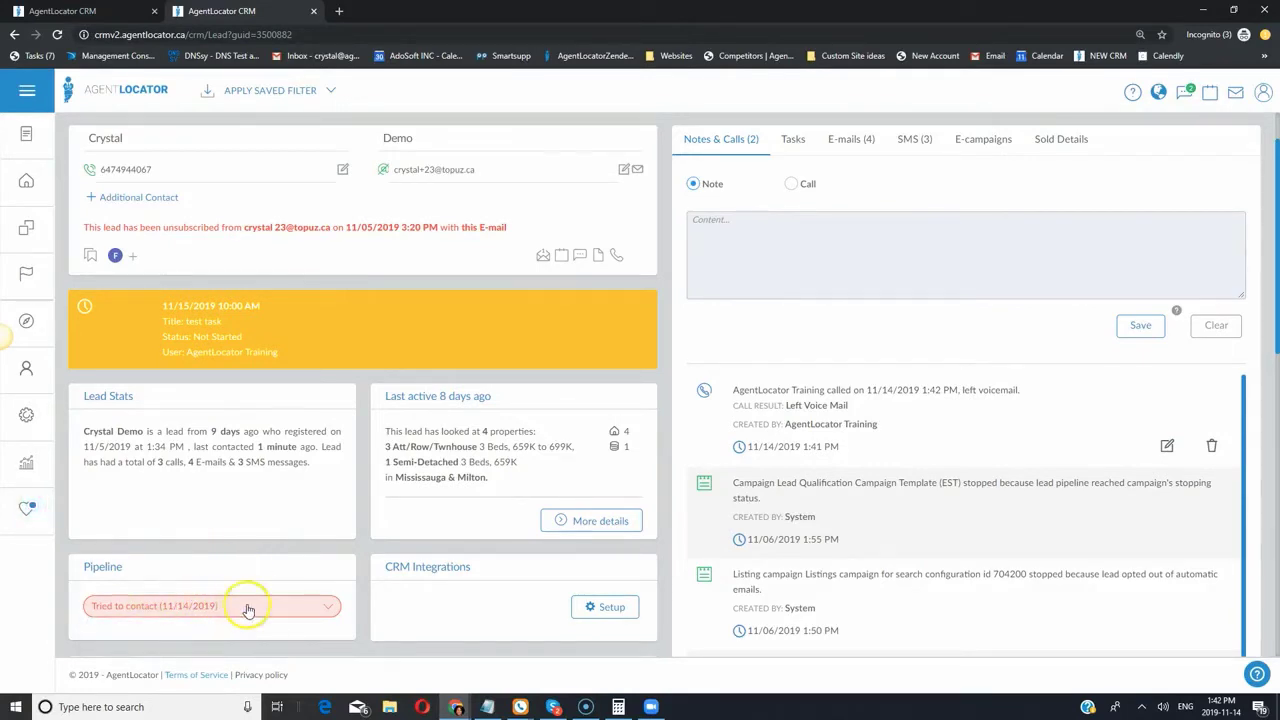
Log and save another call for the lead with the result Talked to Lead
{"action": "left_click", "coordinate": [790, 183]}
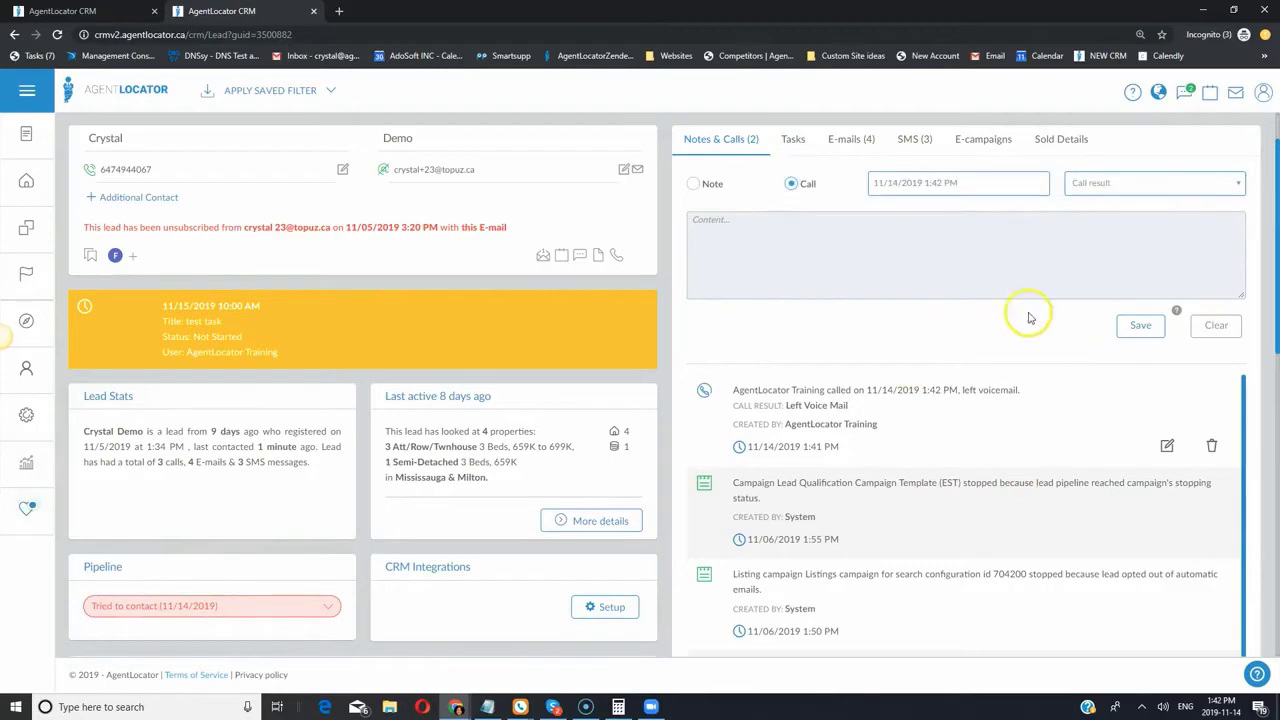
{"action": "left_click", "coordinate": [1105, 181]}
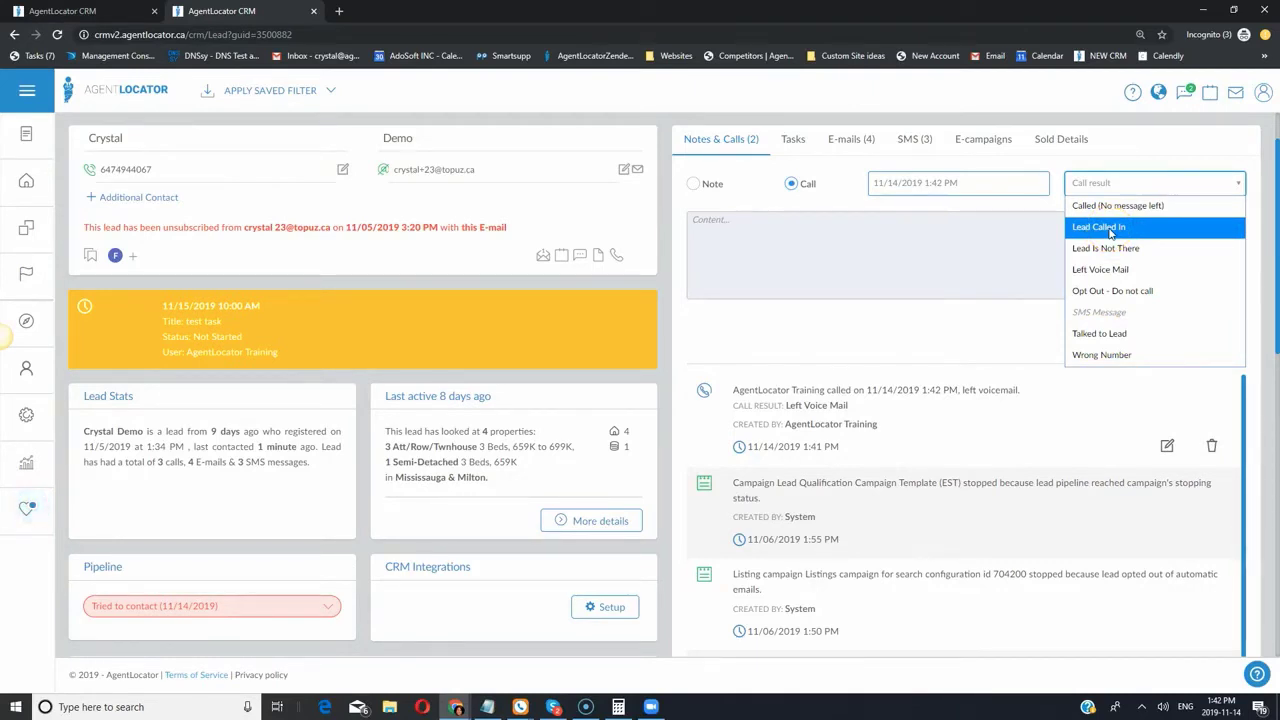
{"action": "left_click", "coordinate": [1099, 334]}
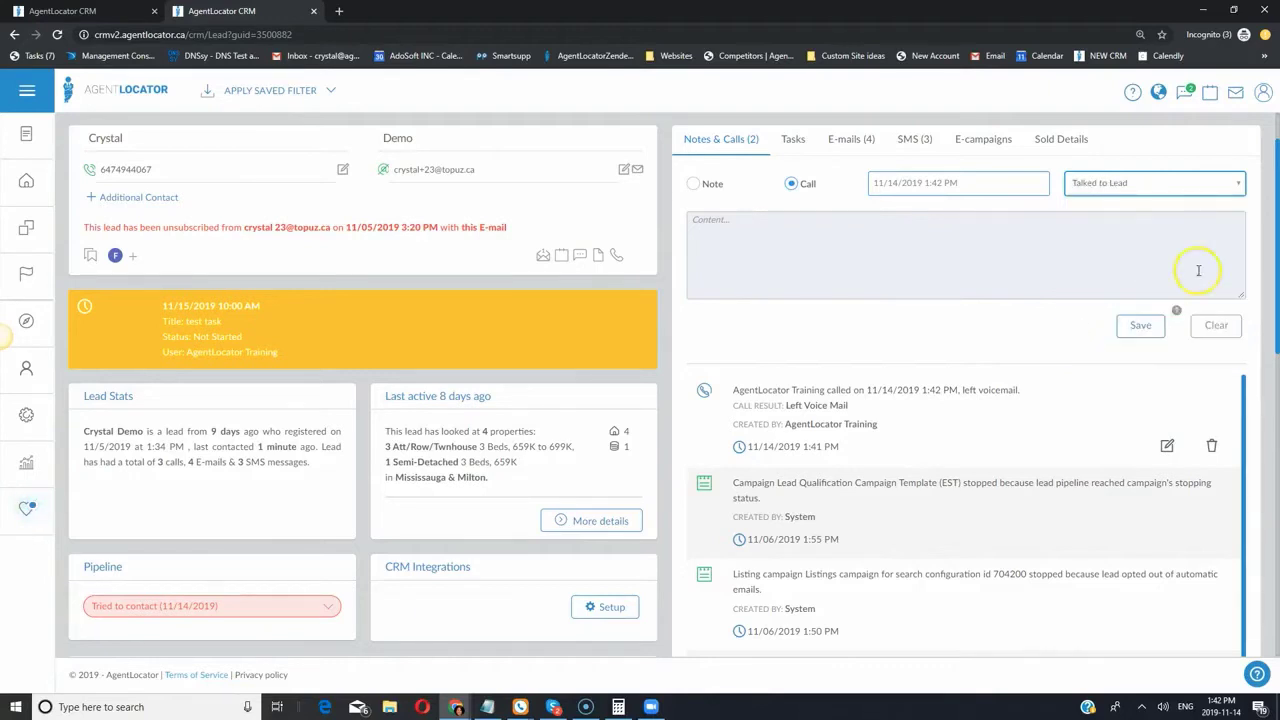
{"action": "left_click", "coordinate": [1143, 333]}
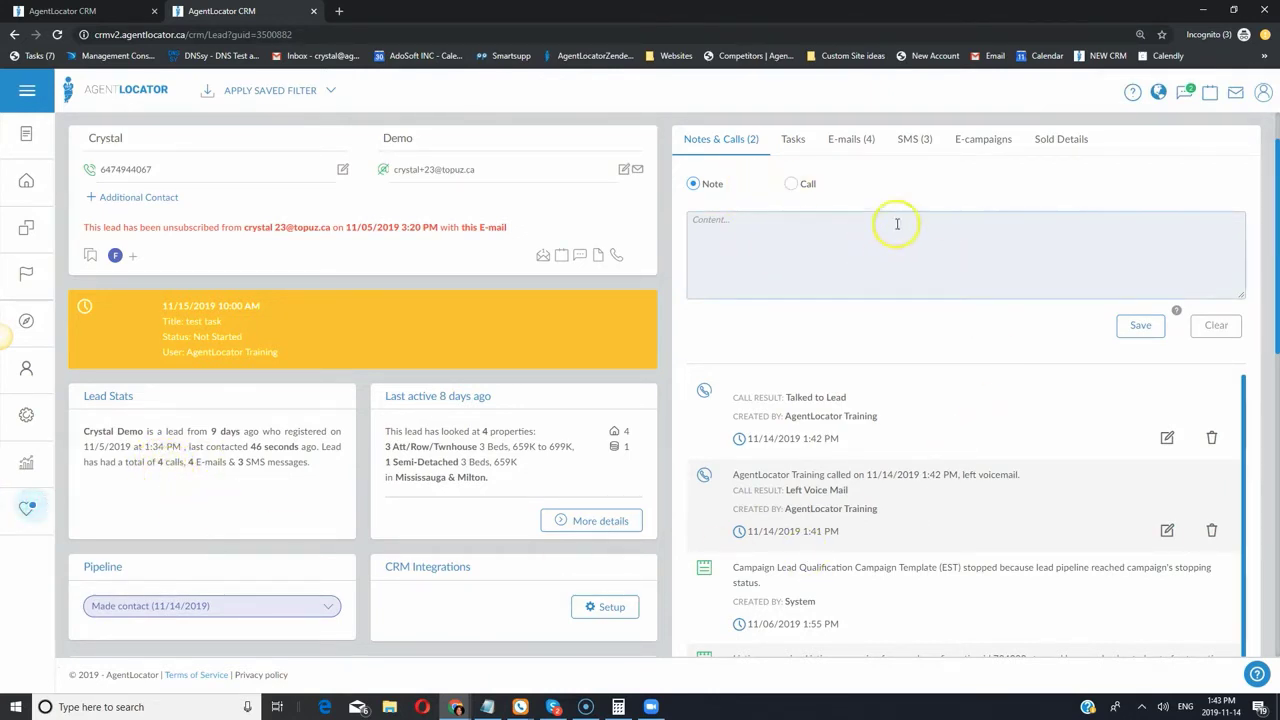
Log and save a call for the lead with the result Opt Out - Do not call
{"action": "left_click", "coordinate": [791, 184]}
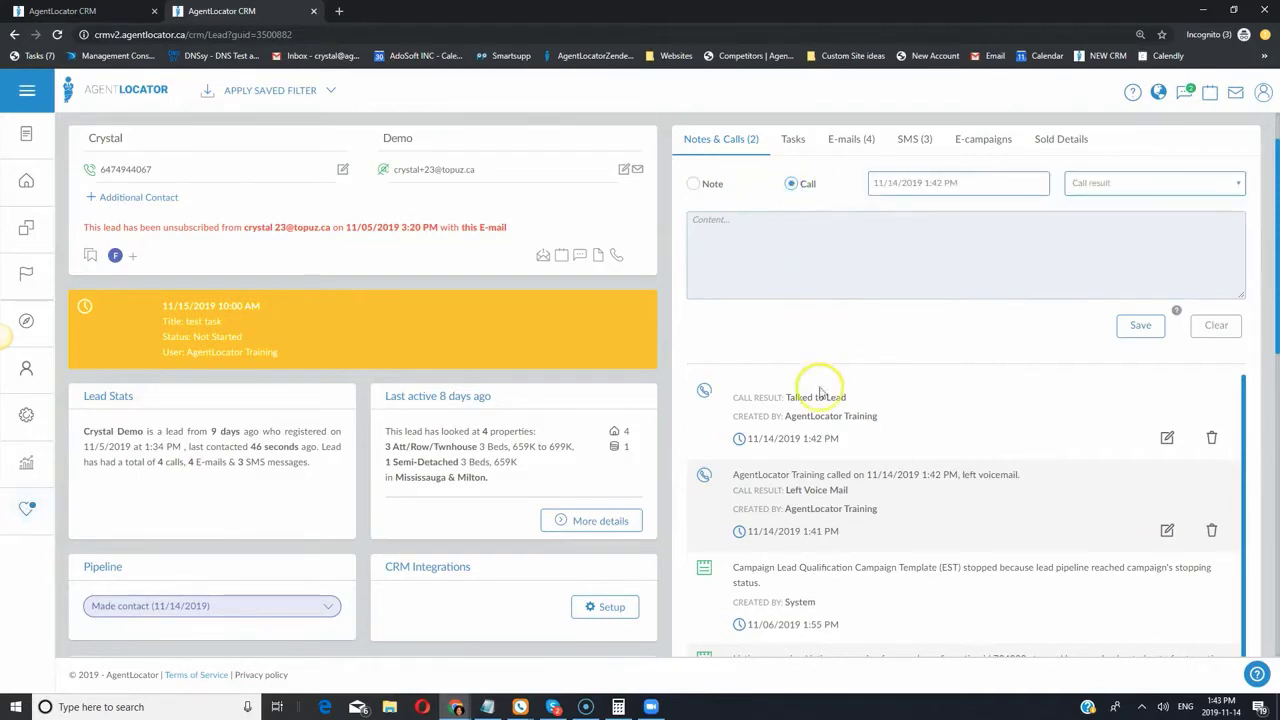
{"action": "left_click", "coordinate": [1105, 183]}
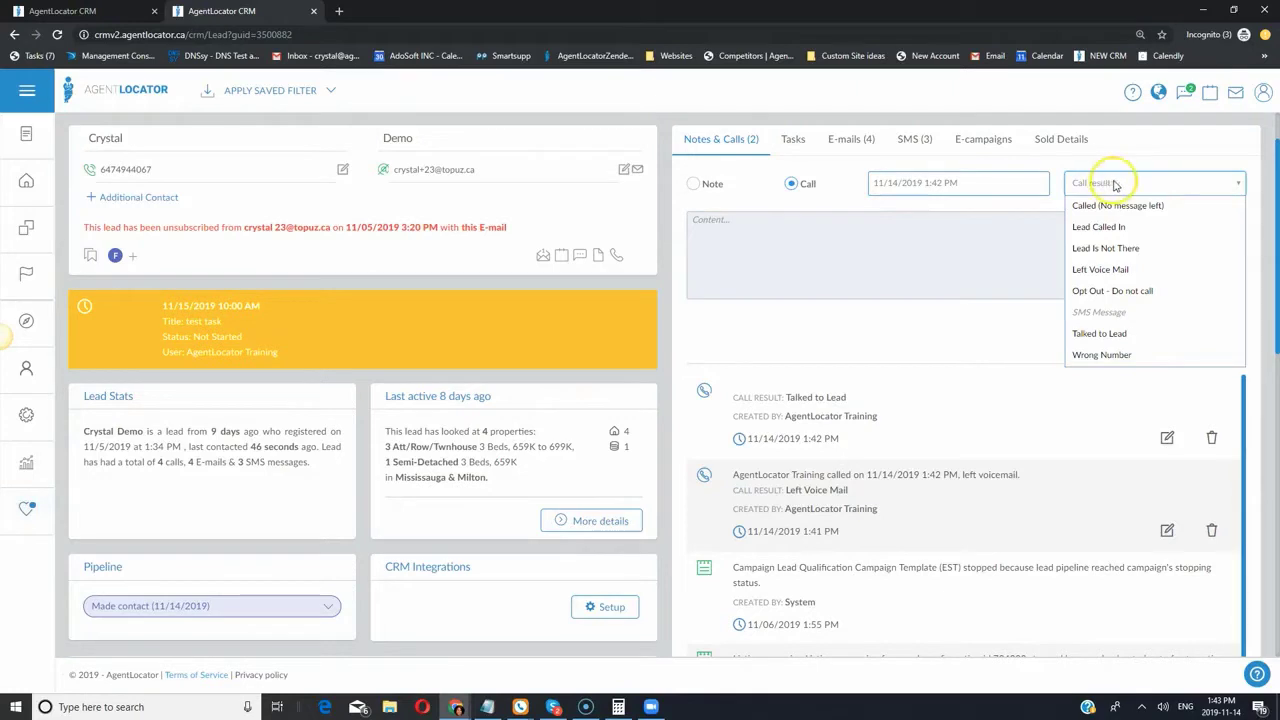
{"action": "left_click", "coordinate": [1092, 298]}
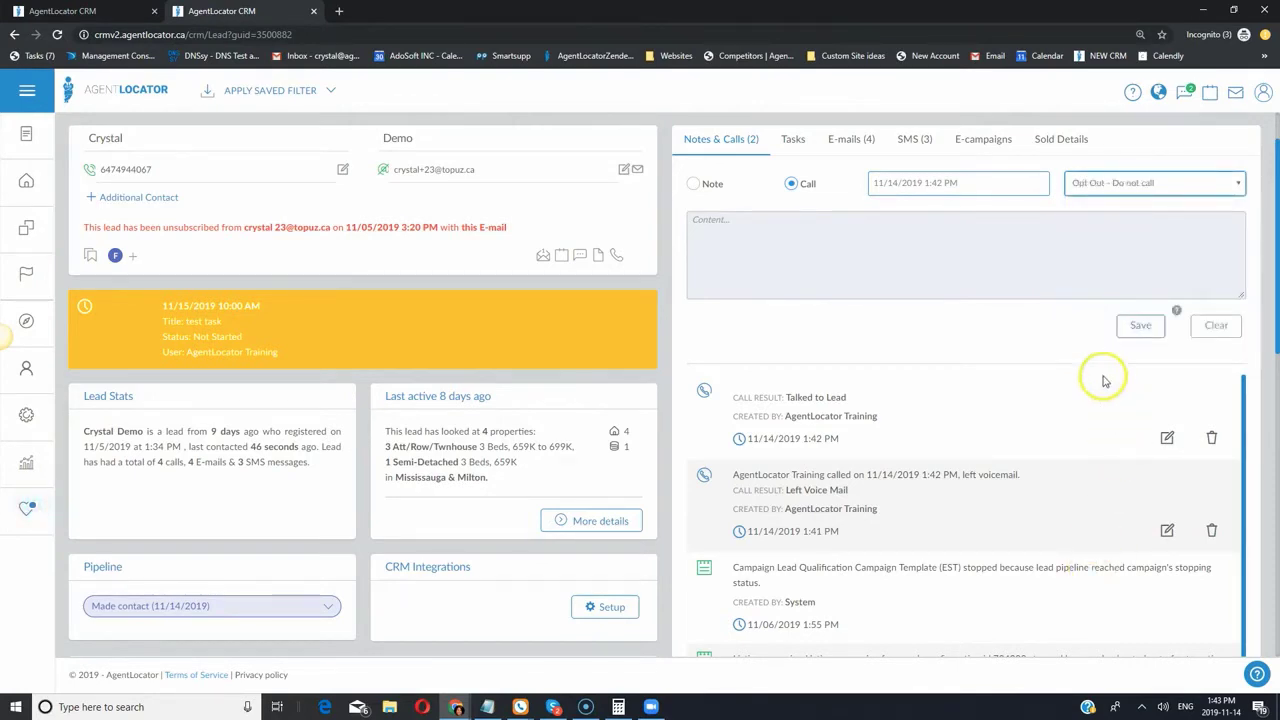
{"action": "left_click", "coordinate": [1142, 325]}
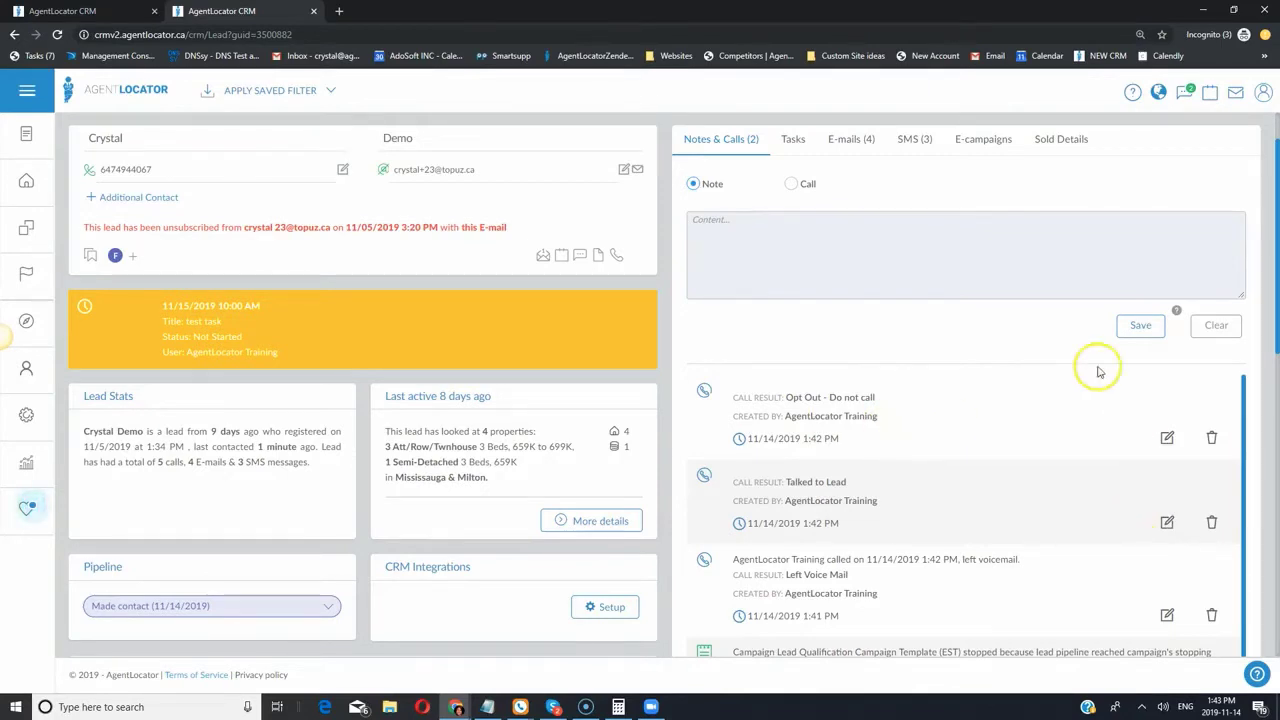
Log and save a call for the lead with the result Wrong Number
{"action": "left_click", "coordinate": [791, 183]}
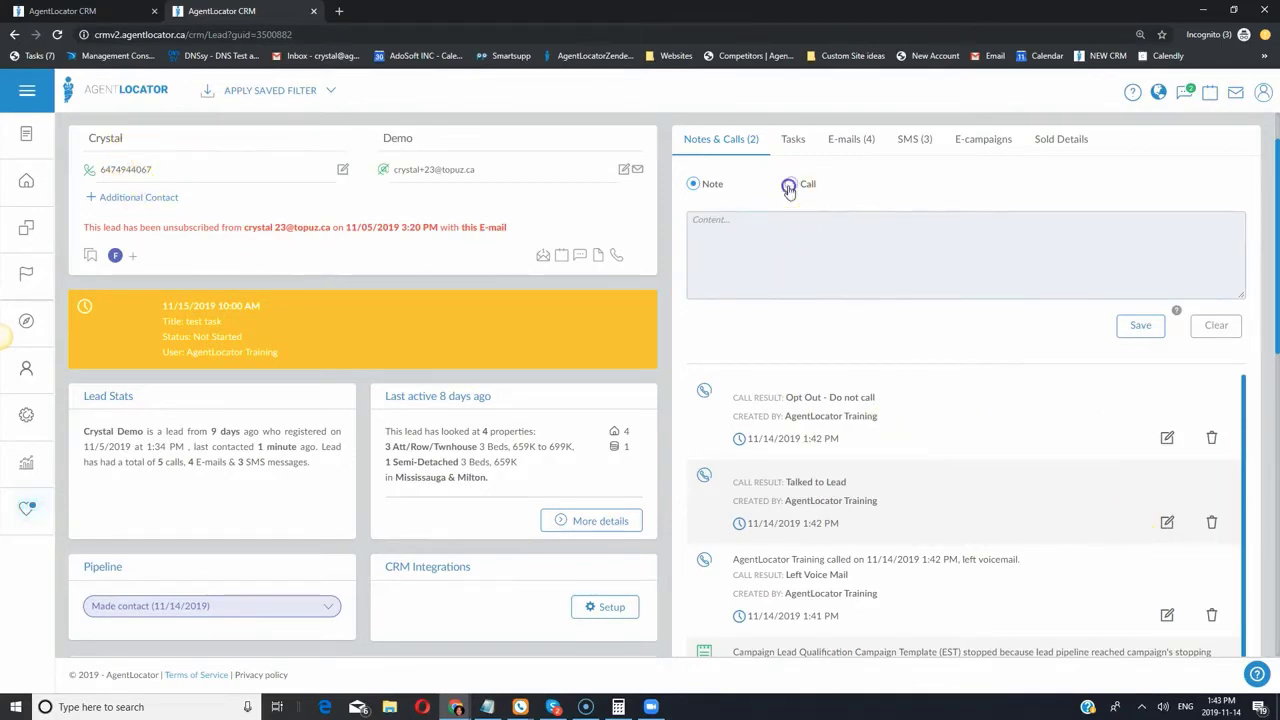
{"action": "left_click", "coordinate": [1127, 184]}
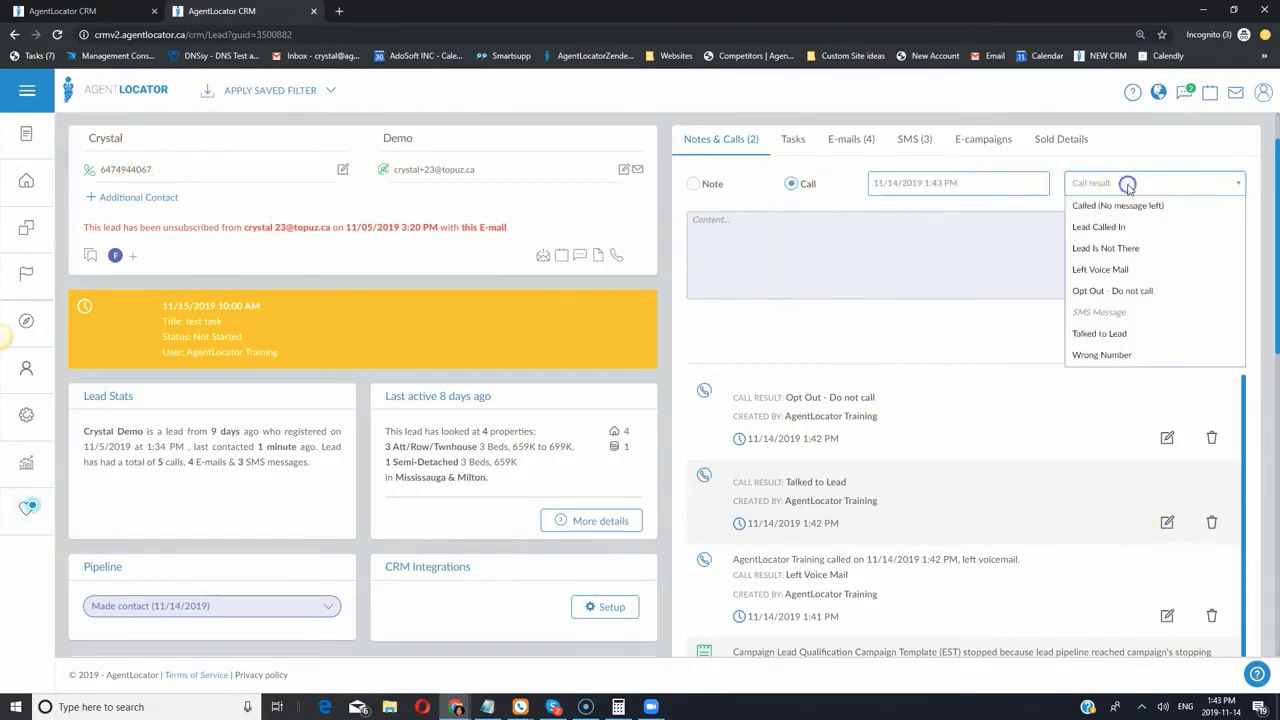
{"action": "left_click", "coordinate": [1086, 358]}
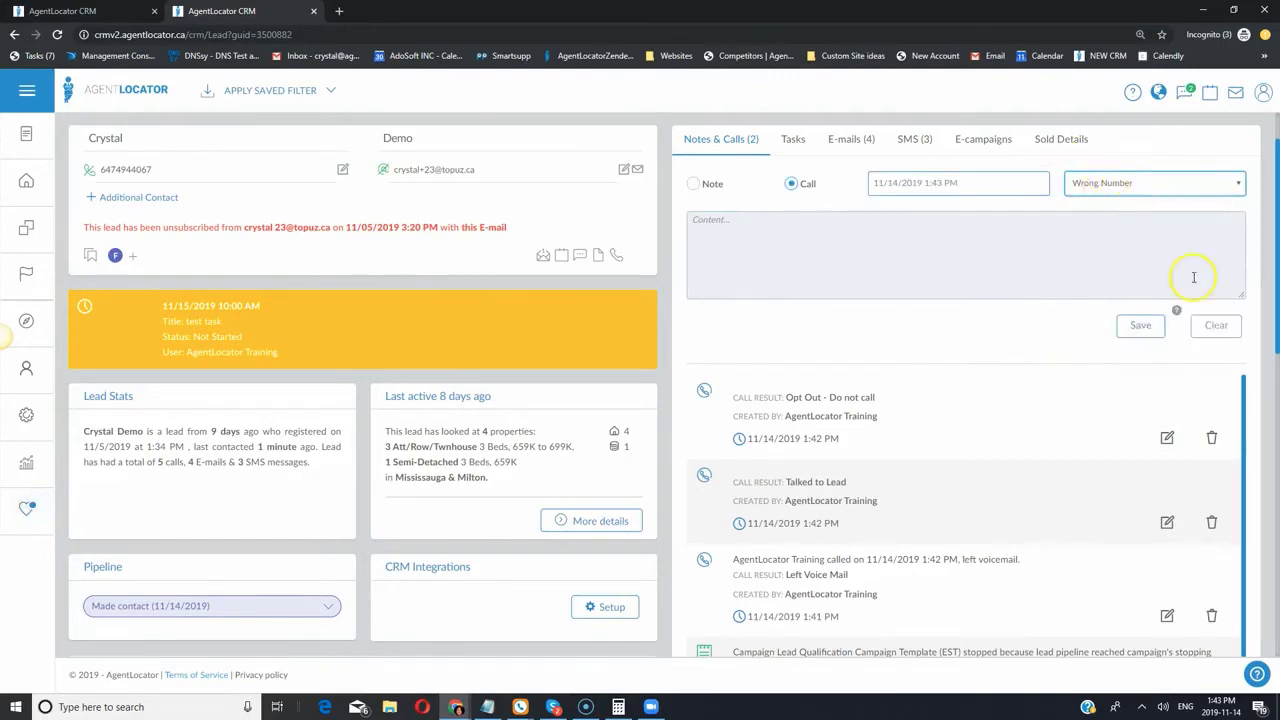
{"action": "left_click", "coordinate": [1150, 330]}
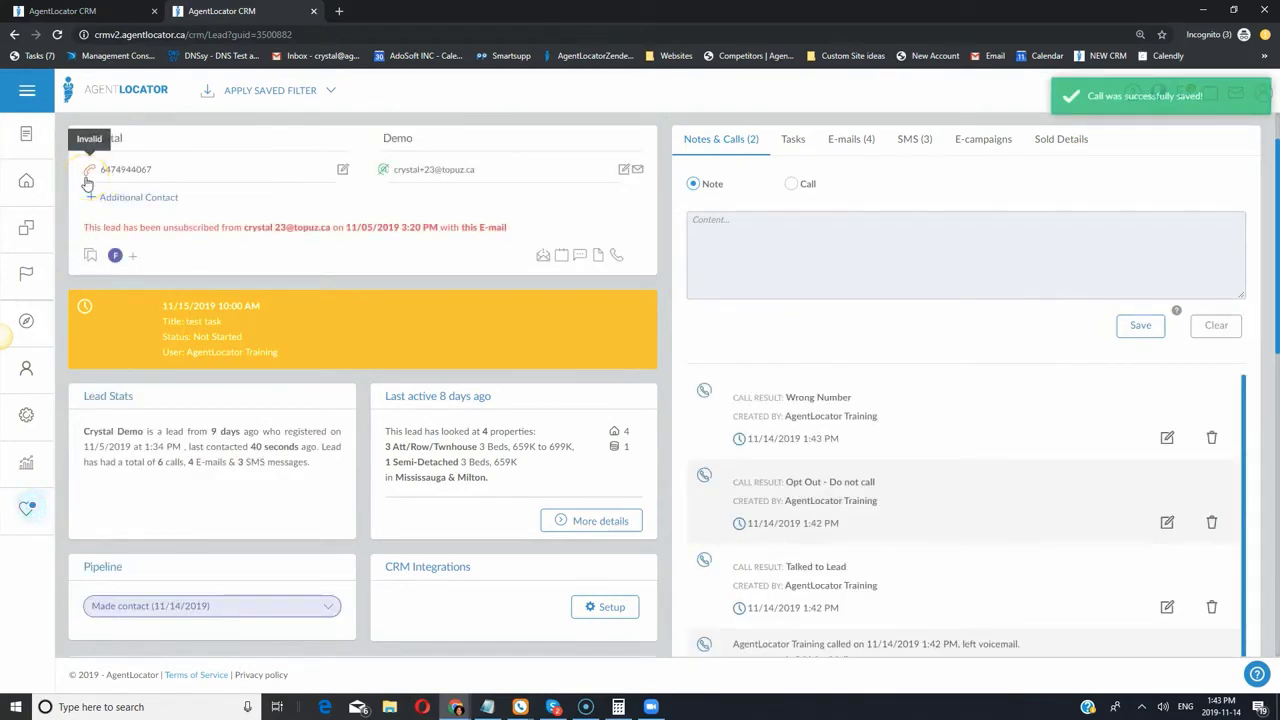
Change the lead's pipeline stage to Set meeting and decline creating a task for the meeting
{"action": "scroll", "coordinate": [337, 420], "scroll_direction": "down", "scroll_amount": 2}
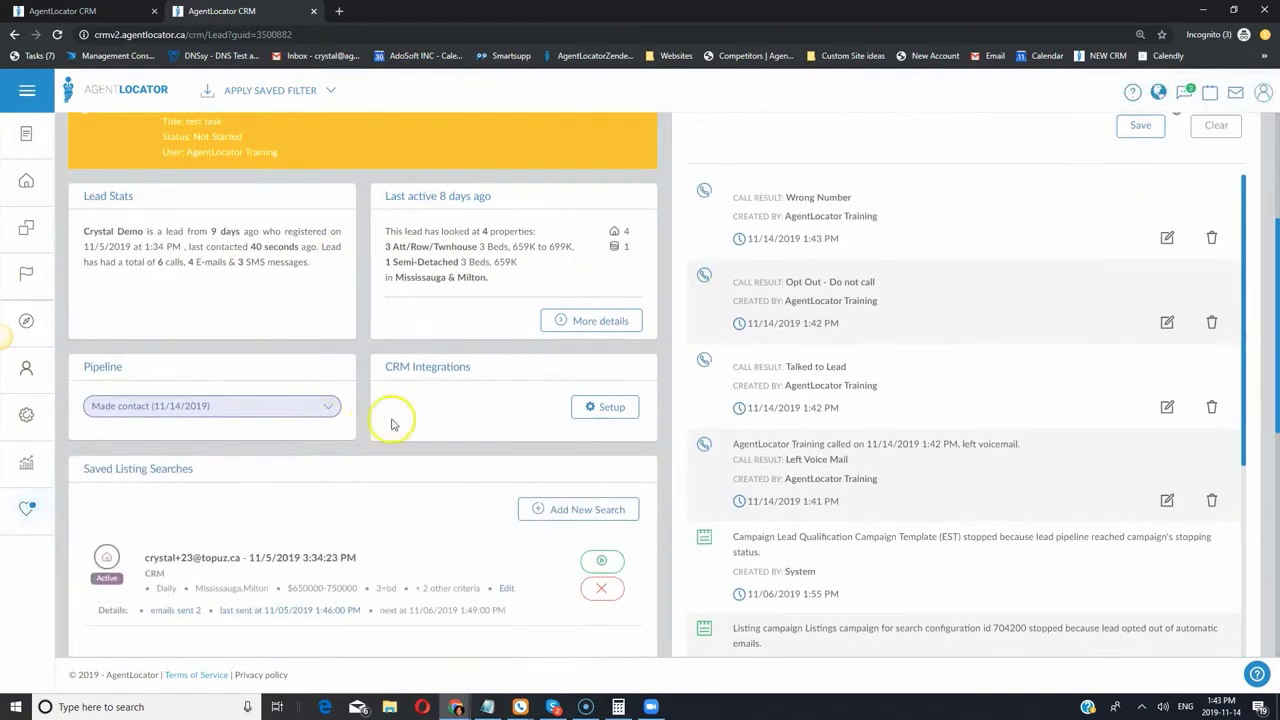
{"action": "left_click", "coordinate": [217, 406]}
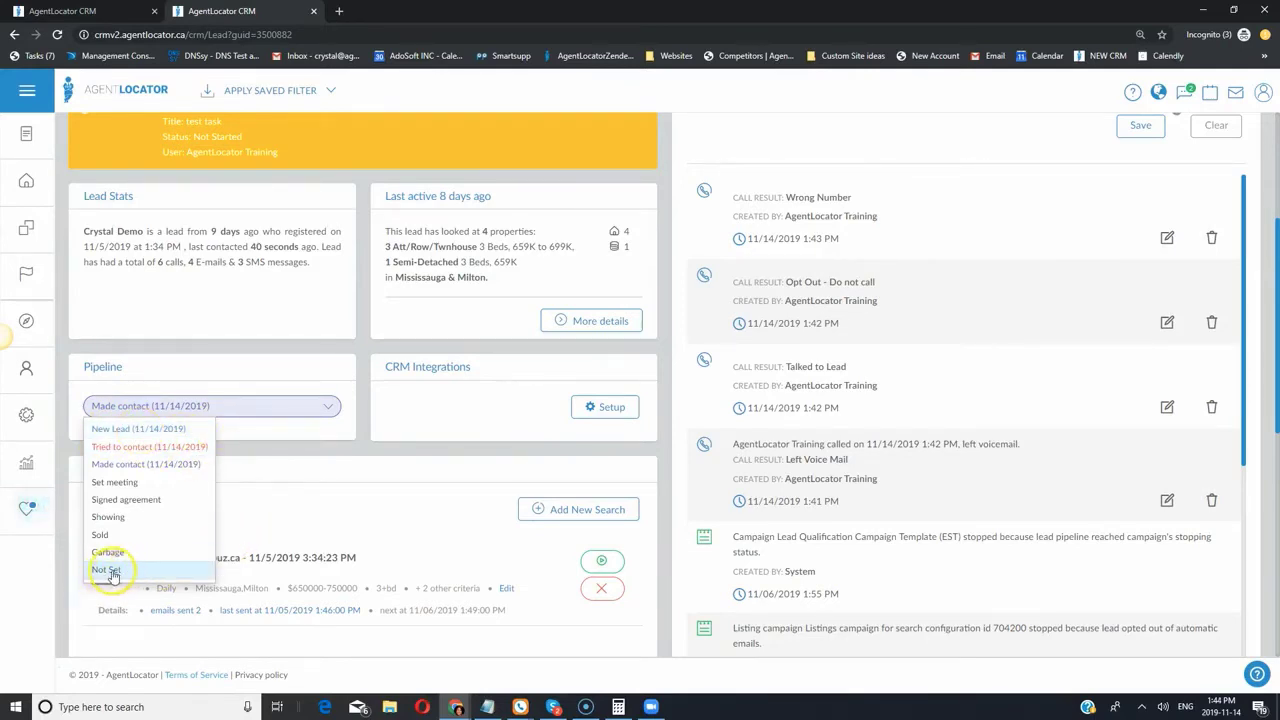
{"action": "left_click", "coordinate": [121, 466]}
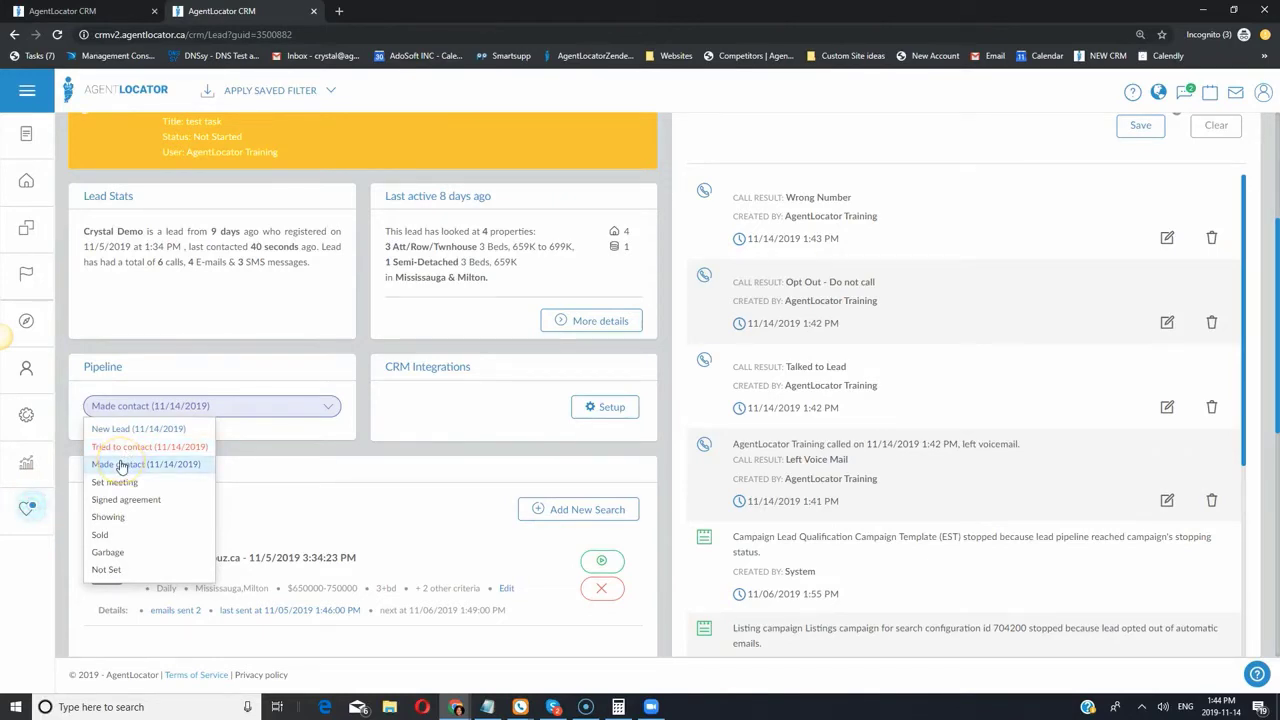
{"action": "left_click", "coordinate": [114, 484]}
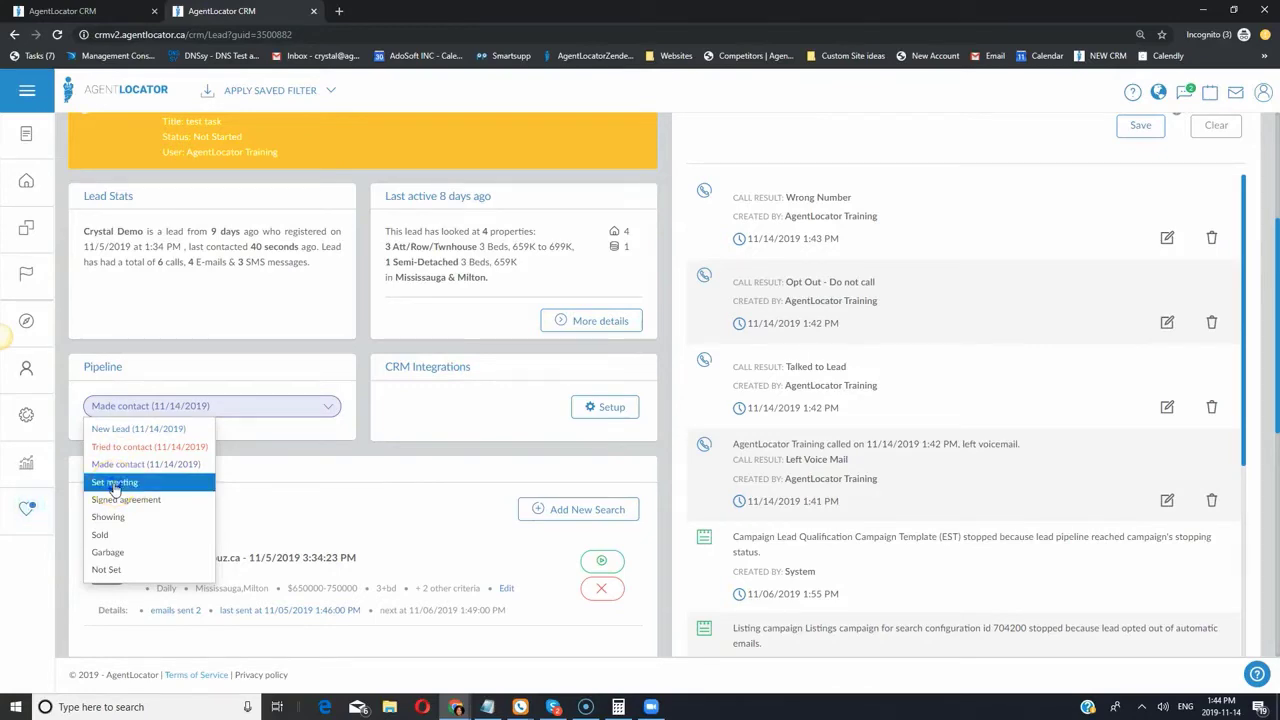
{"action": "left_click", "coordinate": [113, 483]}
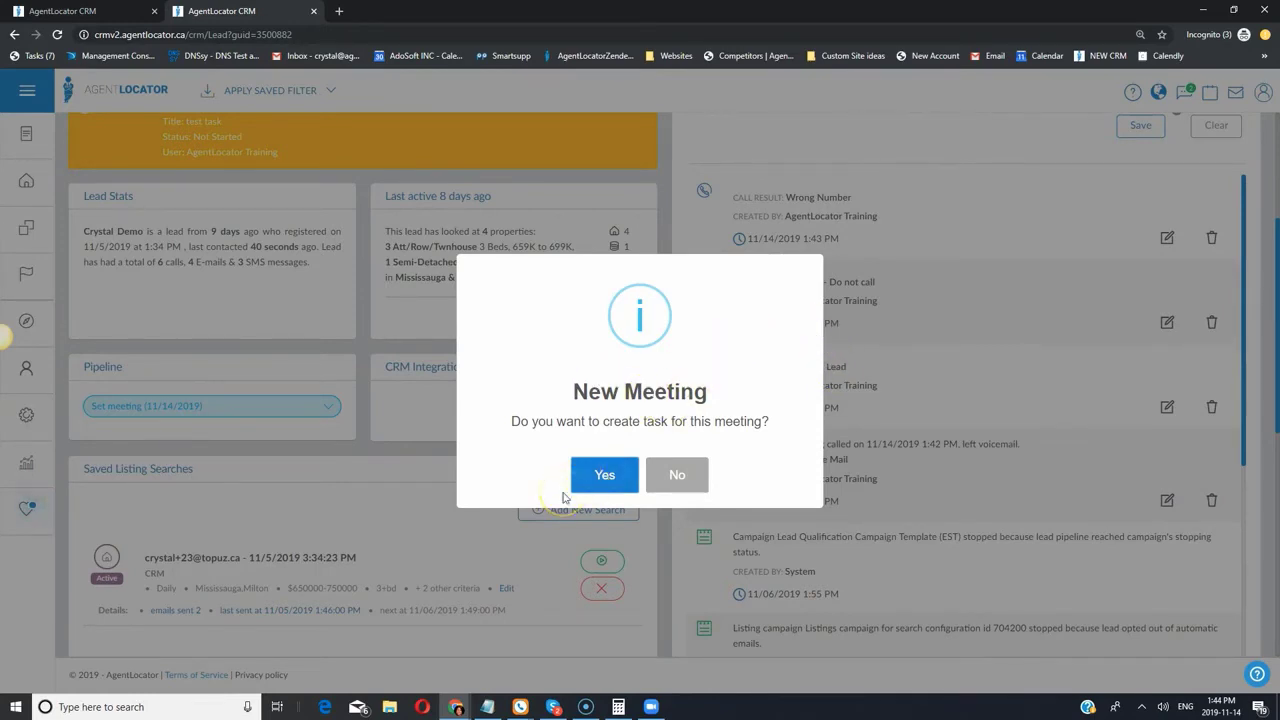
{"action": "left_click", "coordinate": [668, 472]}
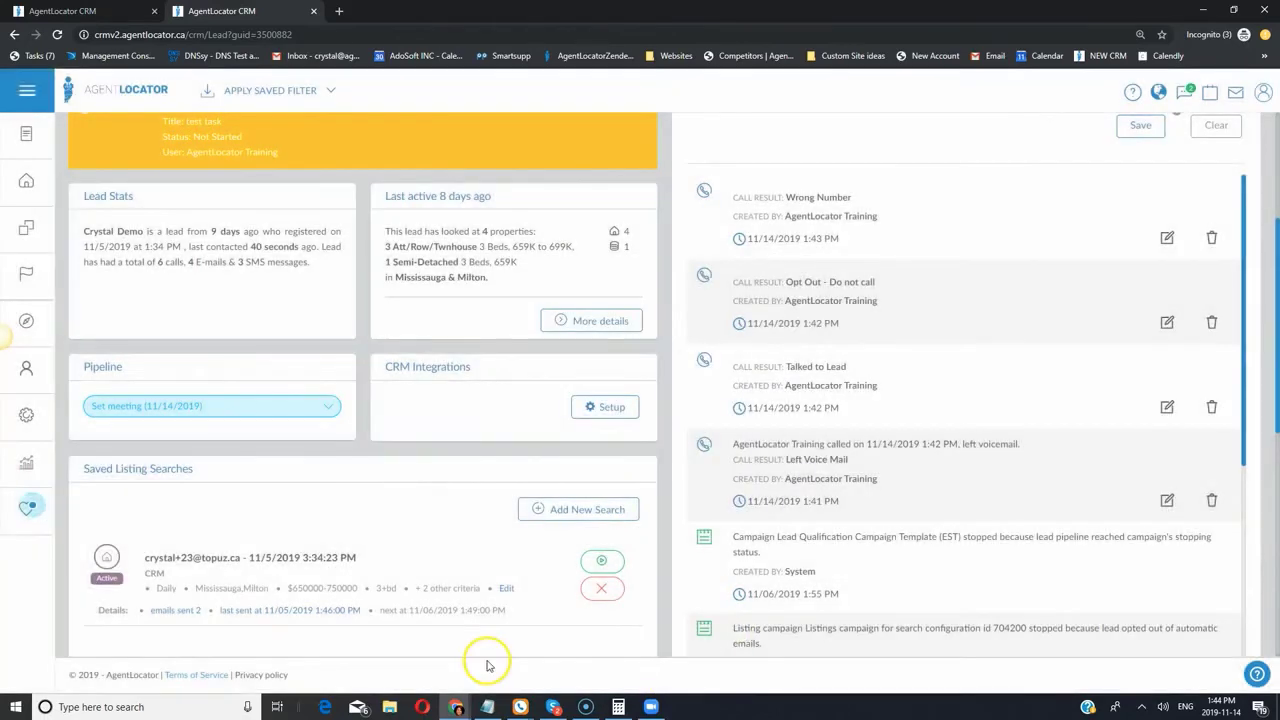
Advance the lead's pipeline stage to Signed agreement and on to Showing
{"action": "left_click", "coordinate": [259, 403]}
{"action": "left_click", "coordinate": [114, 499]}
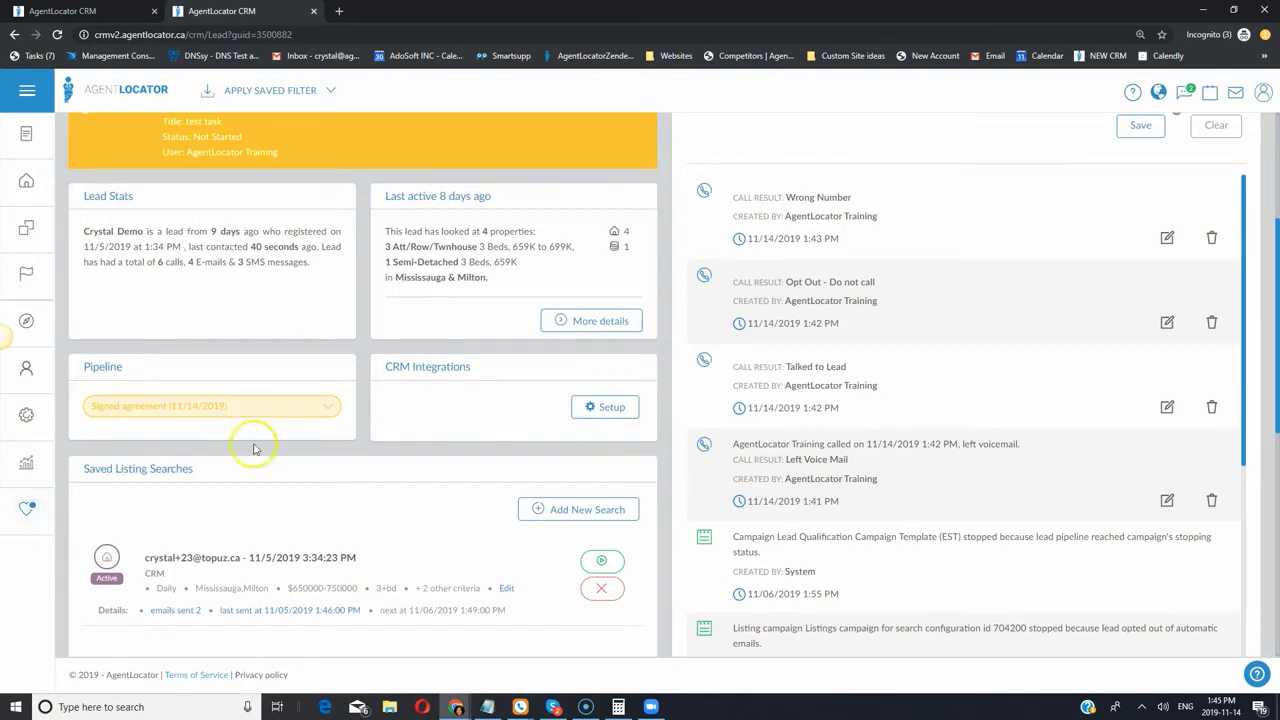
{"action": "left_click", "coordinate": [157, 410]}
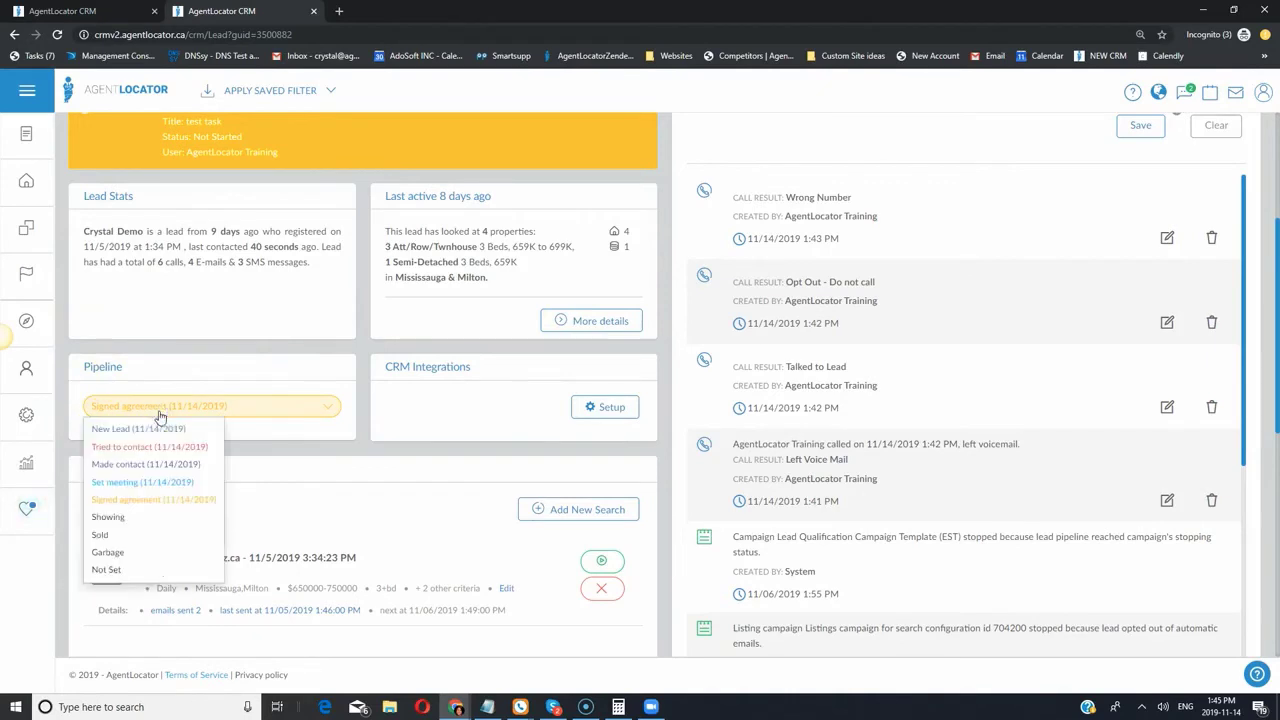
{"action": "left_click", "coordinate": [110, 517]}
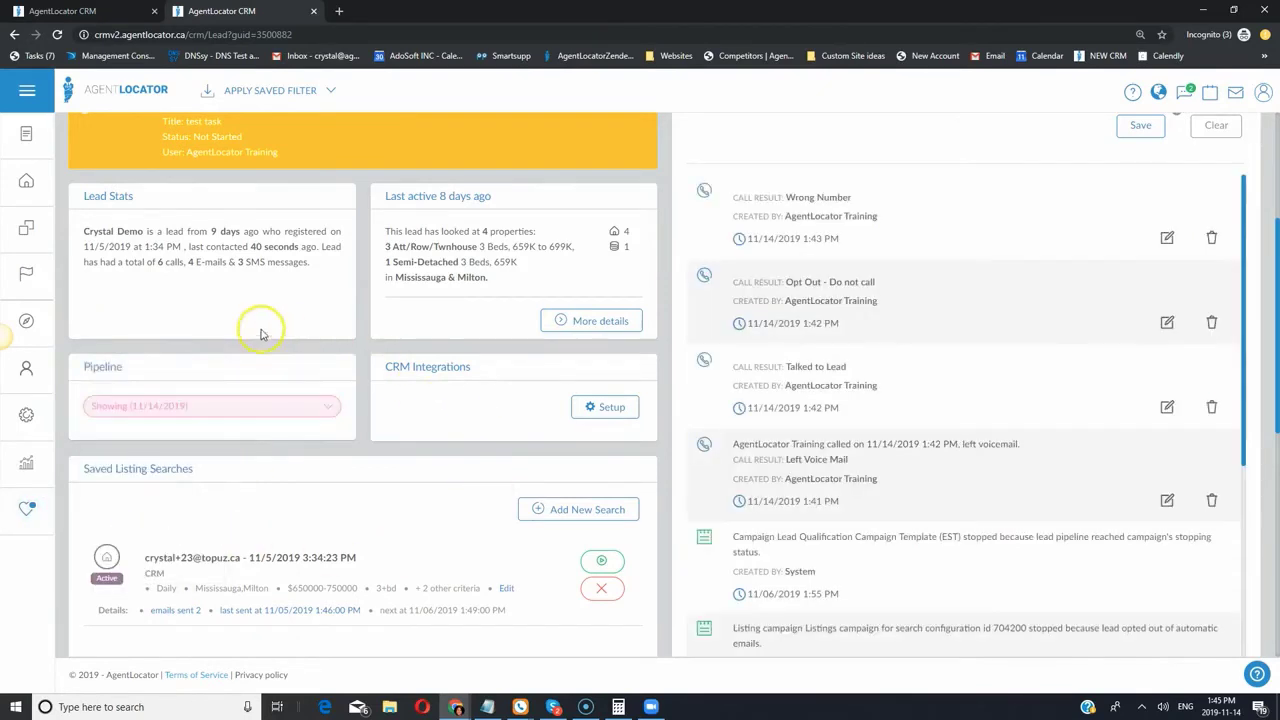
Change the lead's pipeline stage to Sold and close the Sold Details form without saving any sale information
{"action": "left_click", "coordinate": [143, 405]}
{"action": "left_click", "coordinate": [152, 404]}
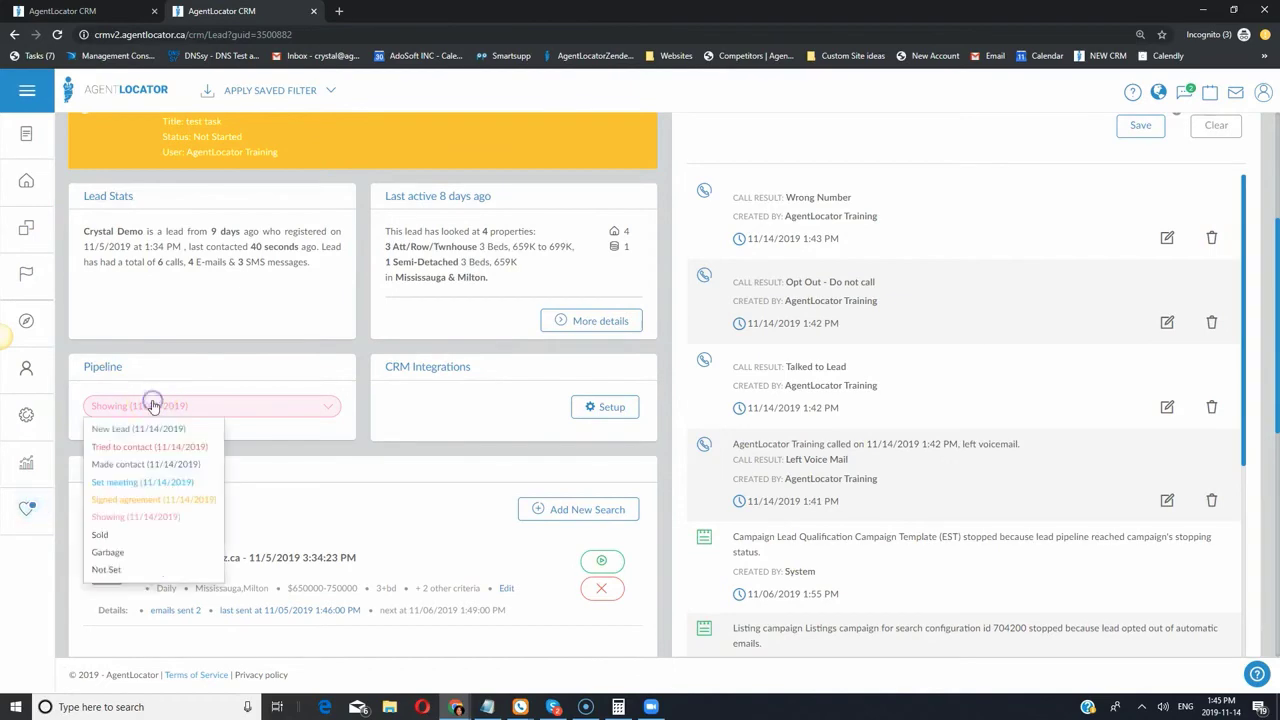
{"action": "left_click", "coordinate": [100, 536]}
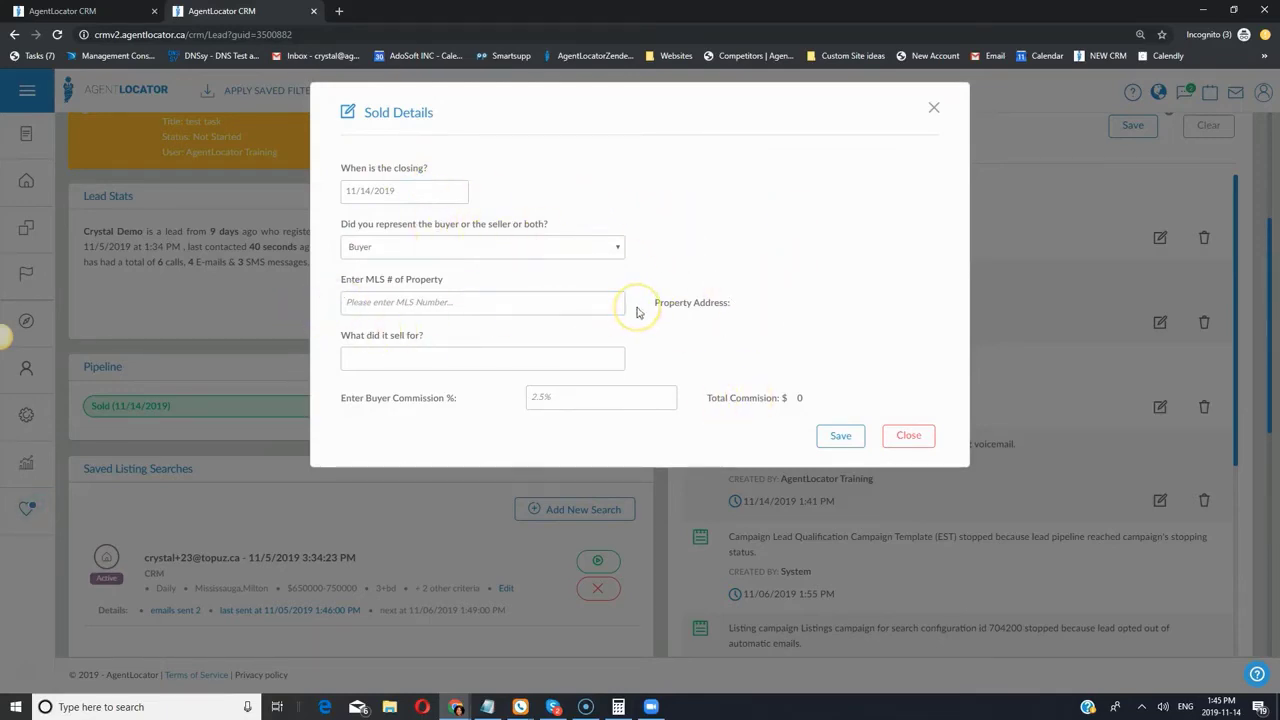
{"action": "left_click", "coordinate": [366, 357]}
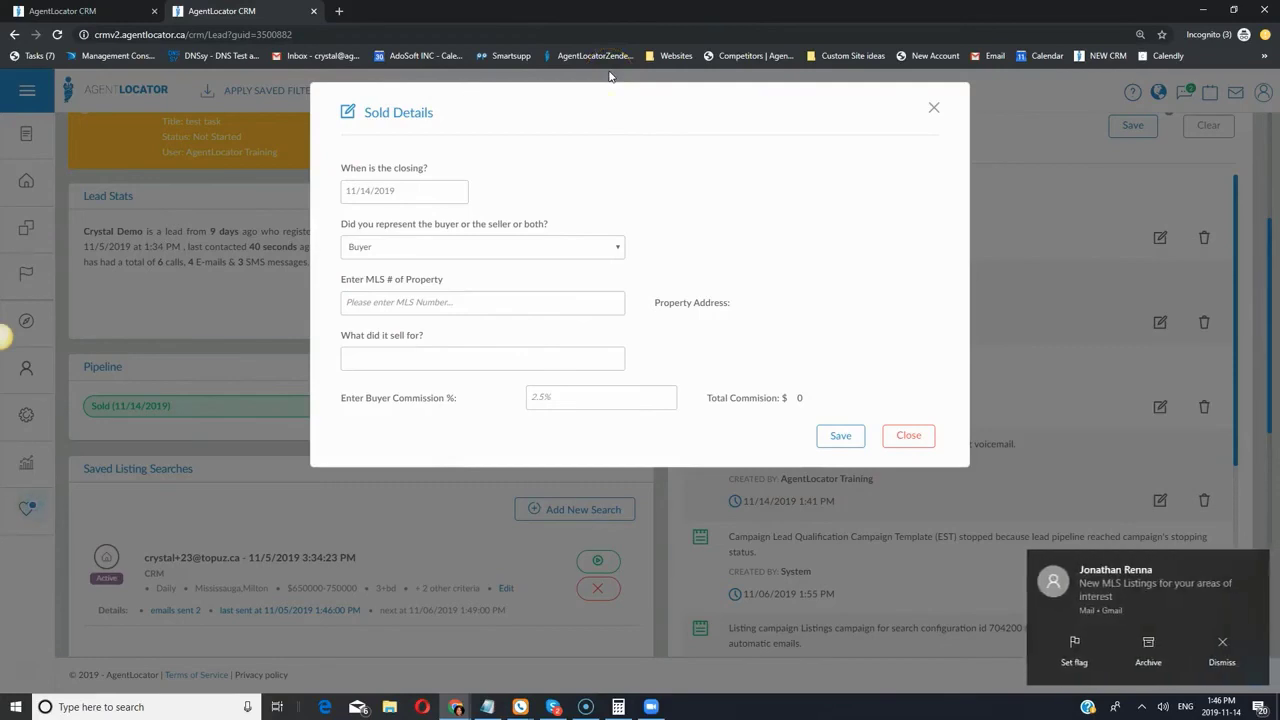
{"action": "left_click", "coordinate": [1222, 650]}
{"action": "left_click", "coordinate": [906, 435]}
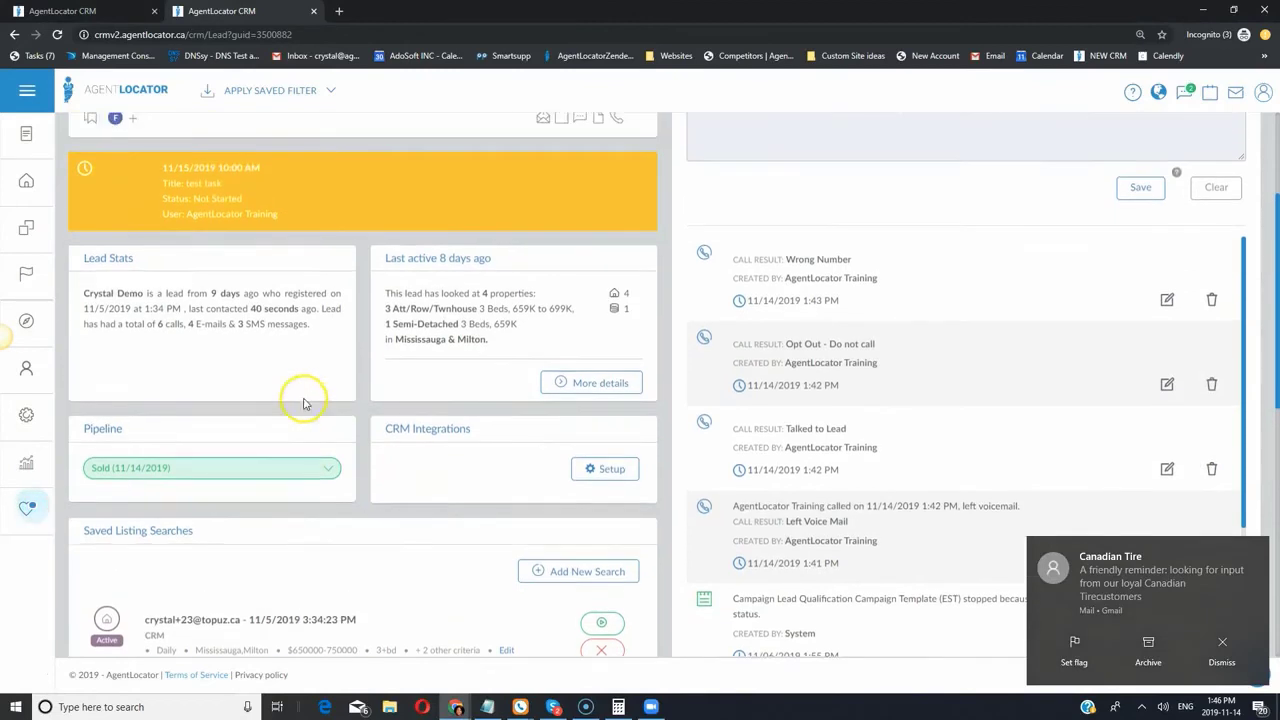
Dismiss the e-mail notification and change the lead's pipeline stage to Garbage
{"action": "left_click", "coordinate": [158, 470]}
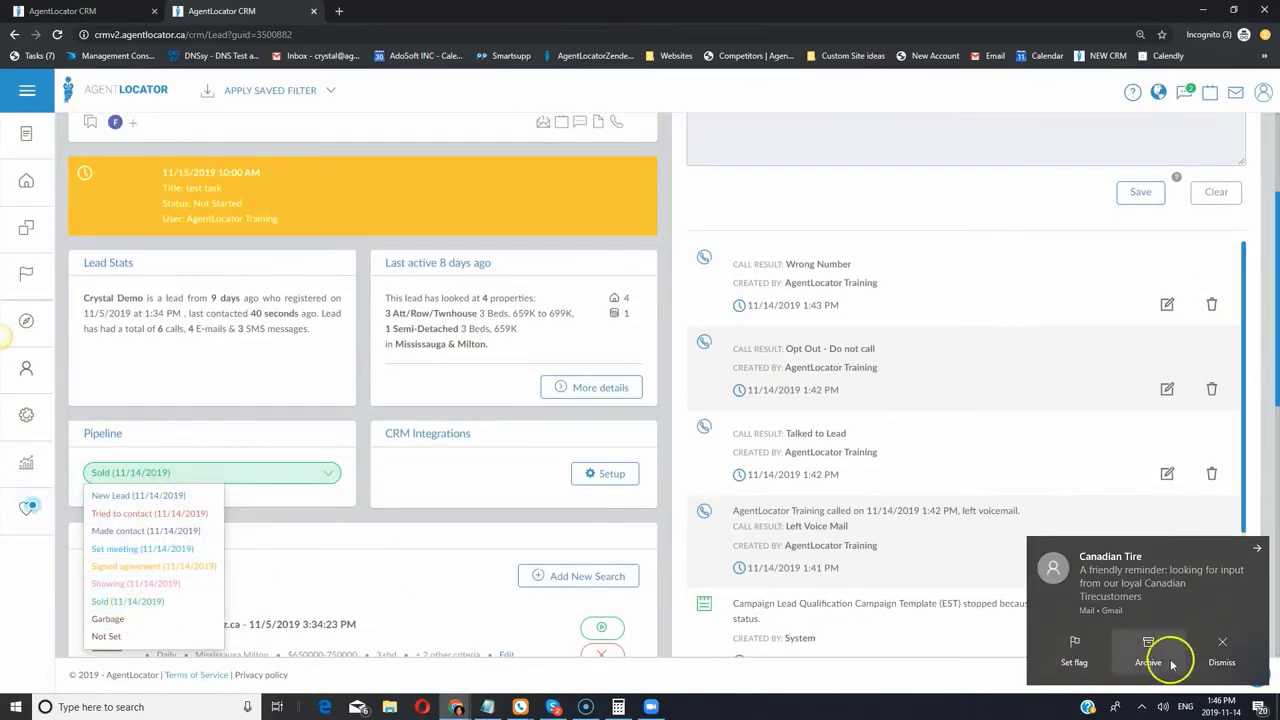
{"action": "left_click", "coordinate": [1220, 656]}
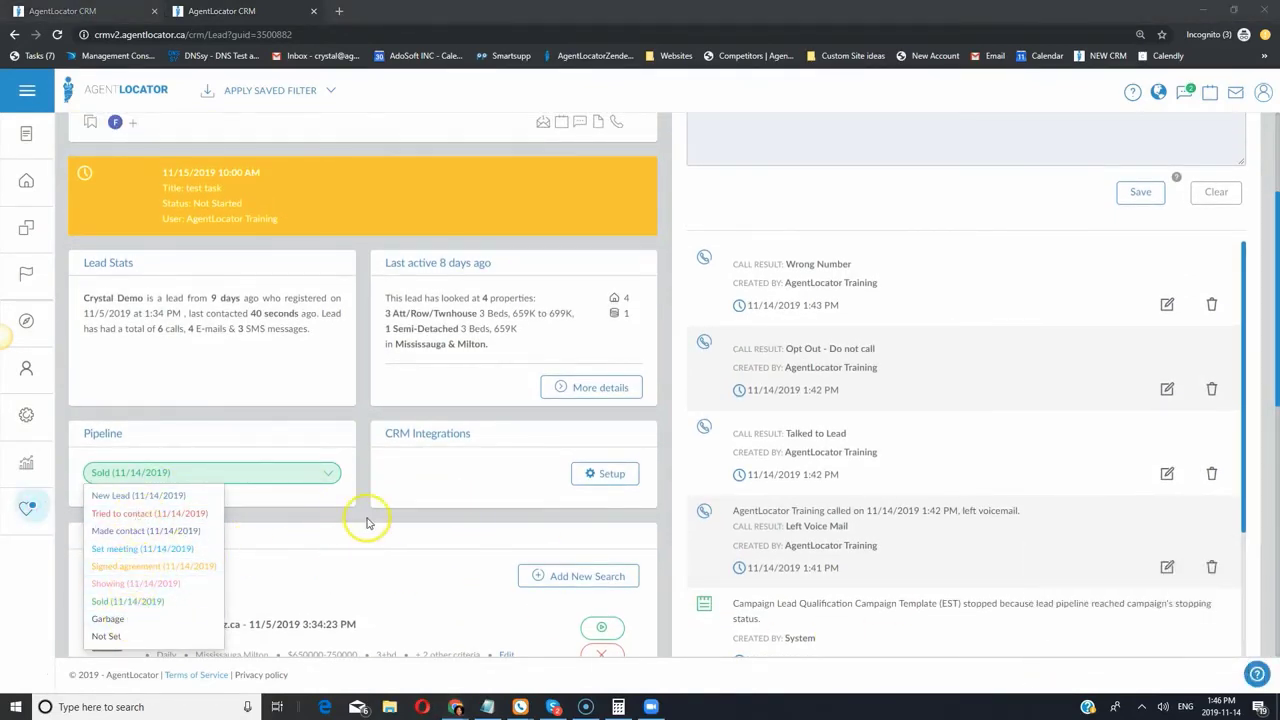
{"action": "left_click", "coordinate": [300, 514]}
{"action": "scroll", "coordinate": [480, 435], "scroll_direction": "up", "scroll_amount": 2}
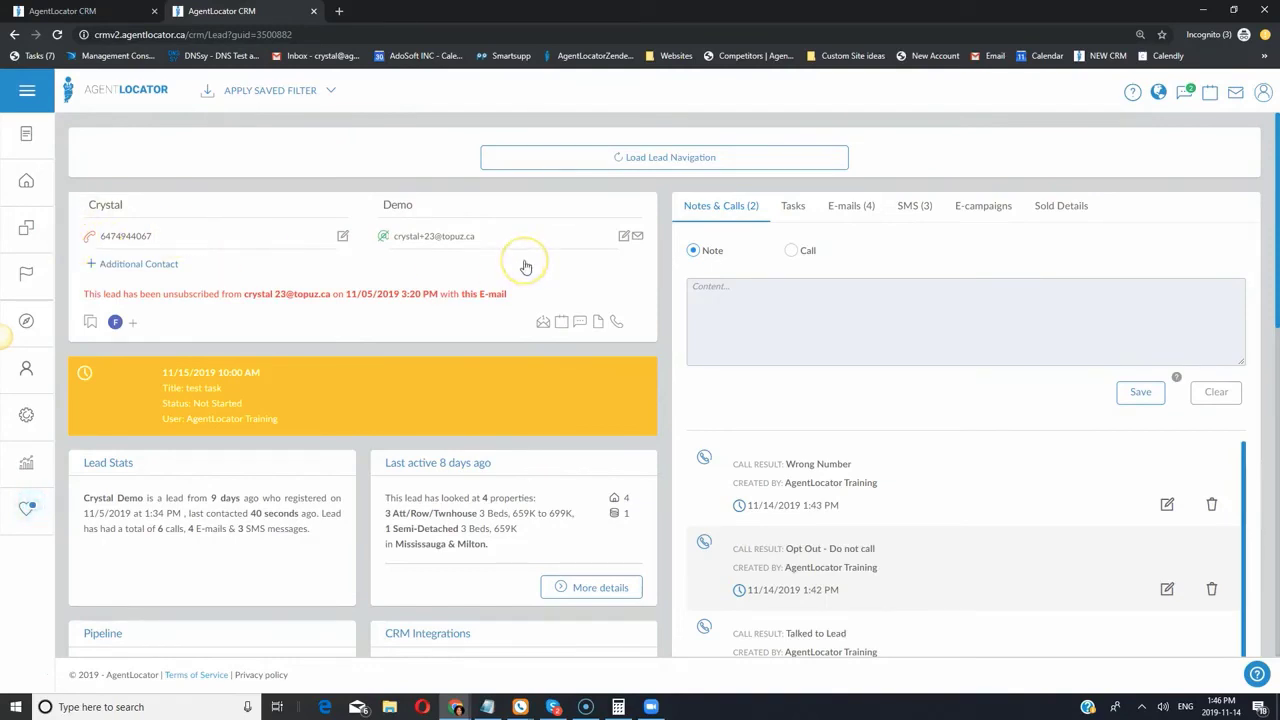
{"action": "scroll", "coordinate": [586, 329], "scroll_direction": "down", "scroll_amount": 3}
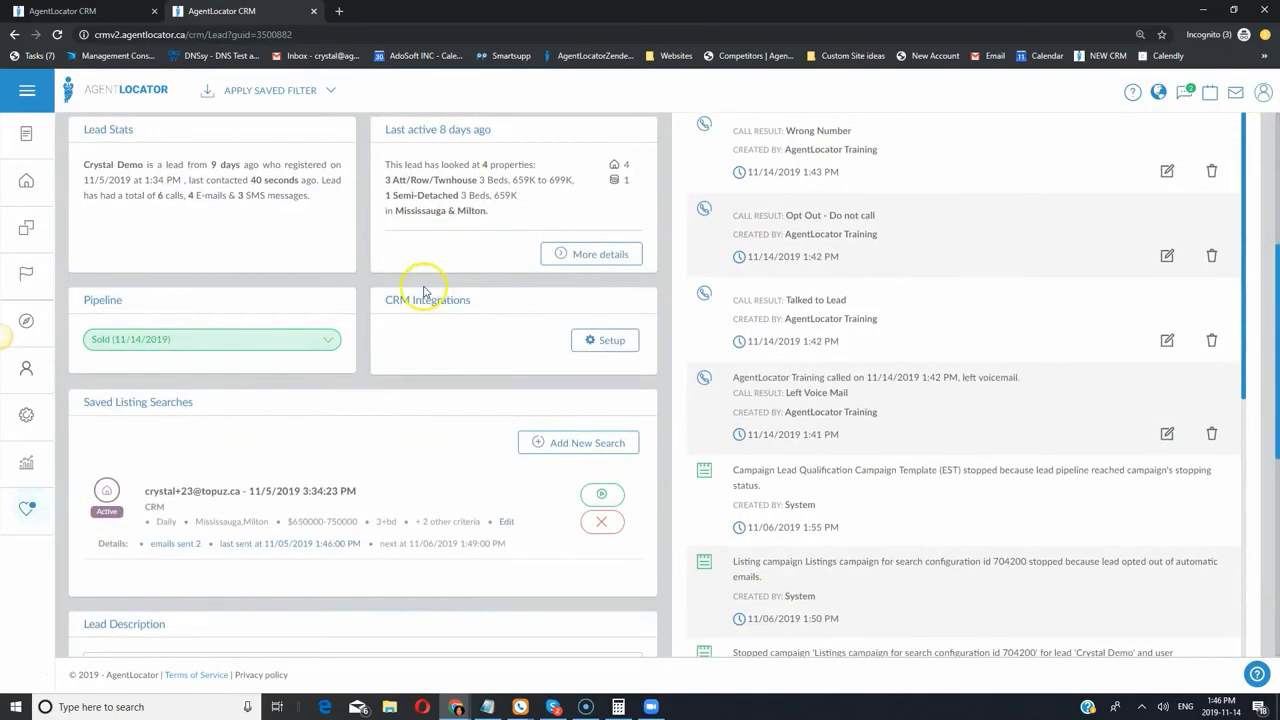
{"action": "left_click", "coordinate": [258, 343]}
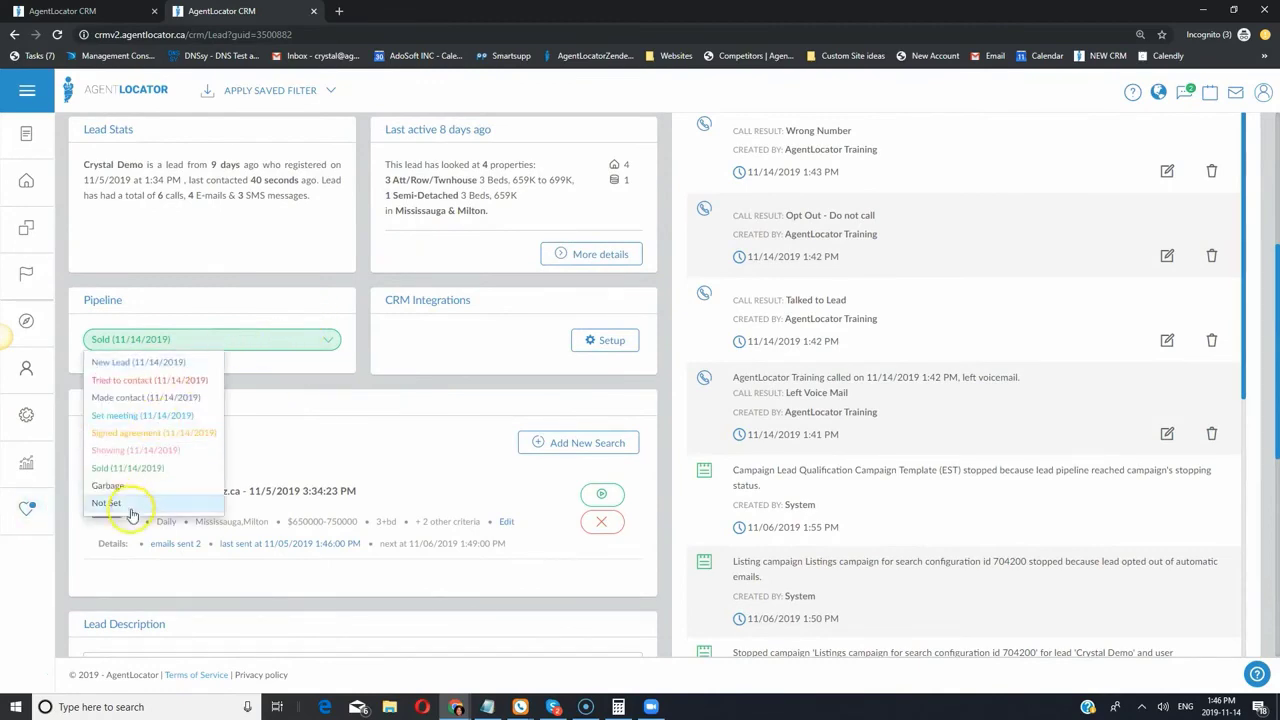
{"action": "left_click", "coordinate": [112, 486]}
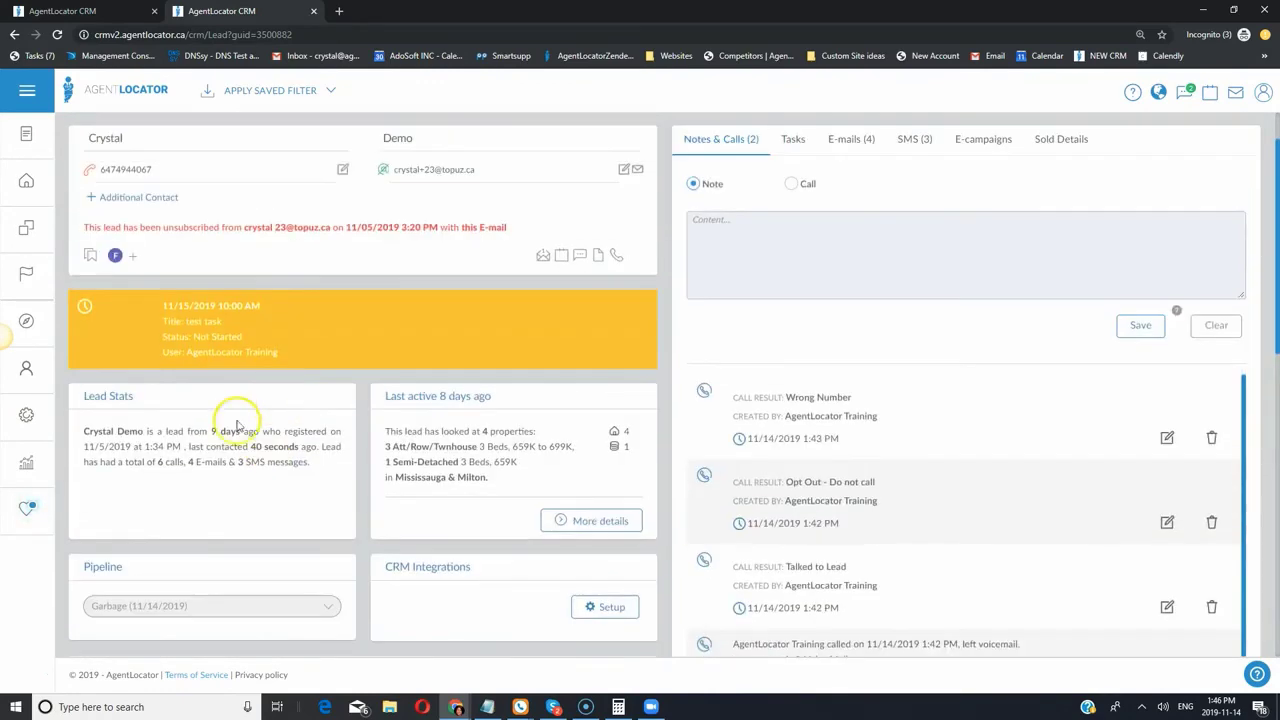
Review the lead's page, from the contact details and unsubscribe notice to the pipeline stage and logged calls
{"action": "scroll", "coordinate": [237, 425], "scroll_direction": "down", "scroll_amount": 2}
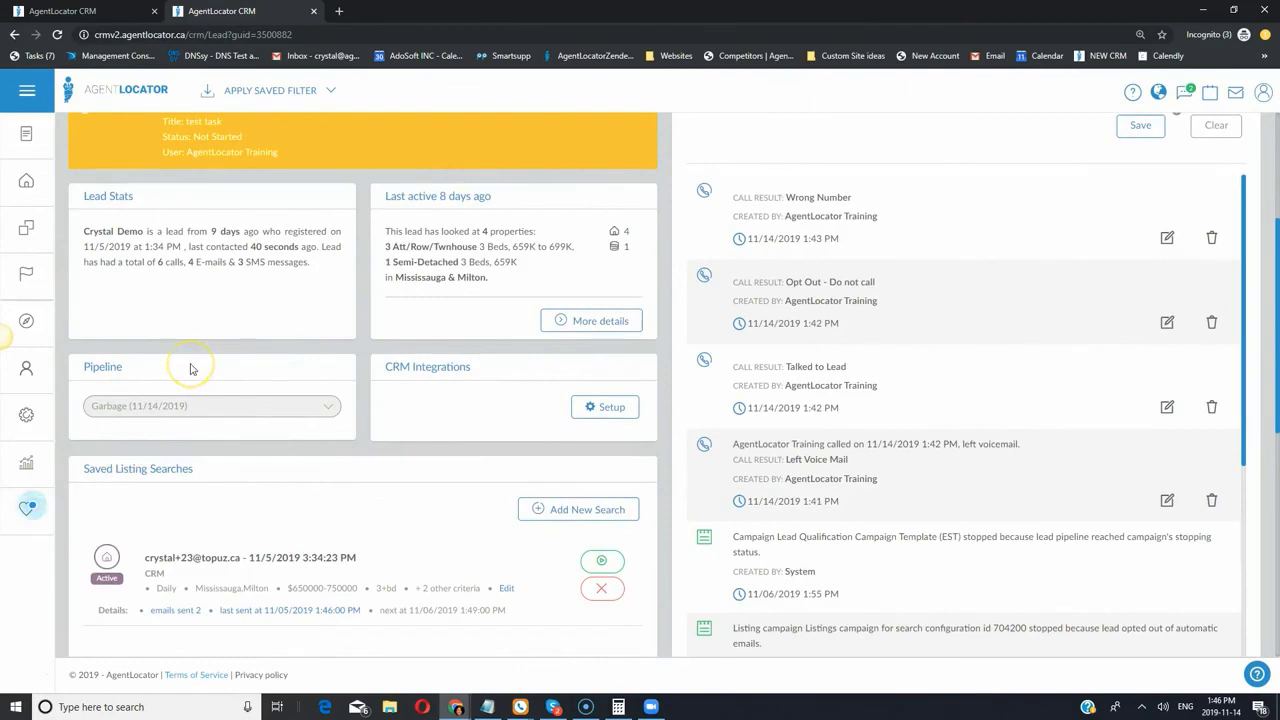
{"action": "scroll", "coordinate": [220, 400], "scroll_direction": "up", "scroll_amount": 3}
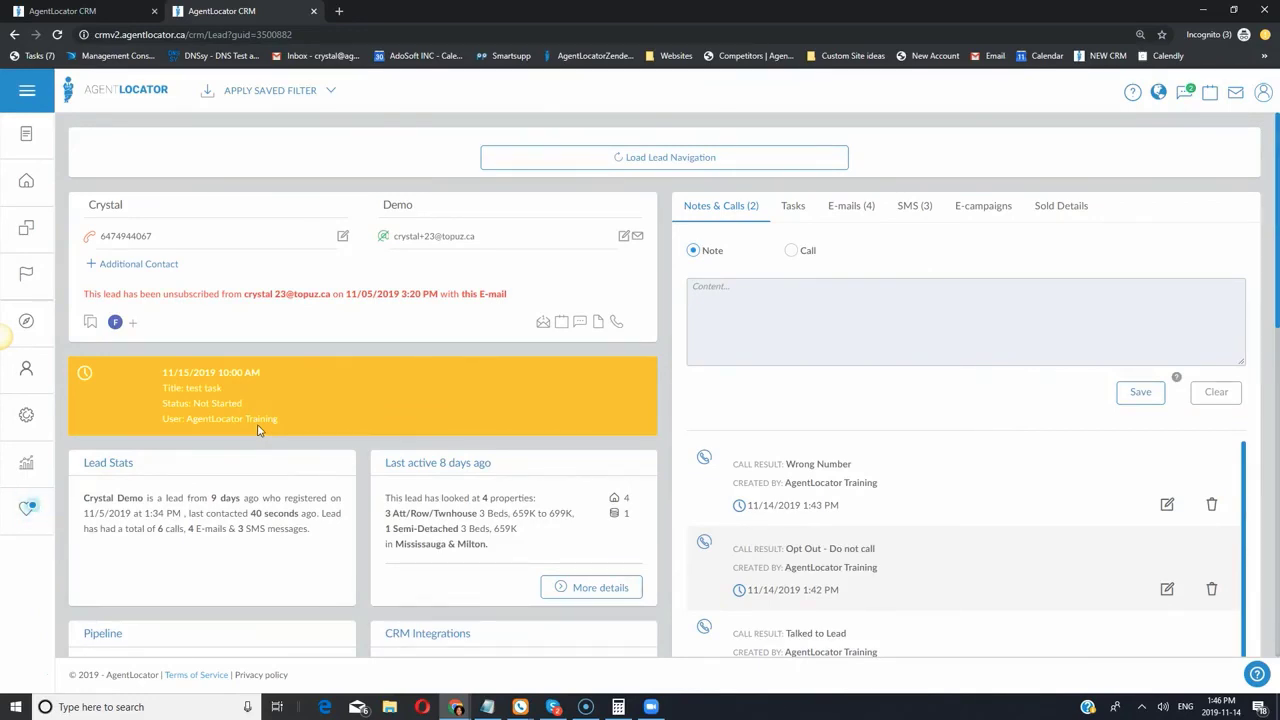
{"action": "scroll", "coordinate": [262, 423], "scroll_direction": "down", "scroll_amount": 4}
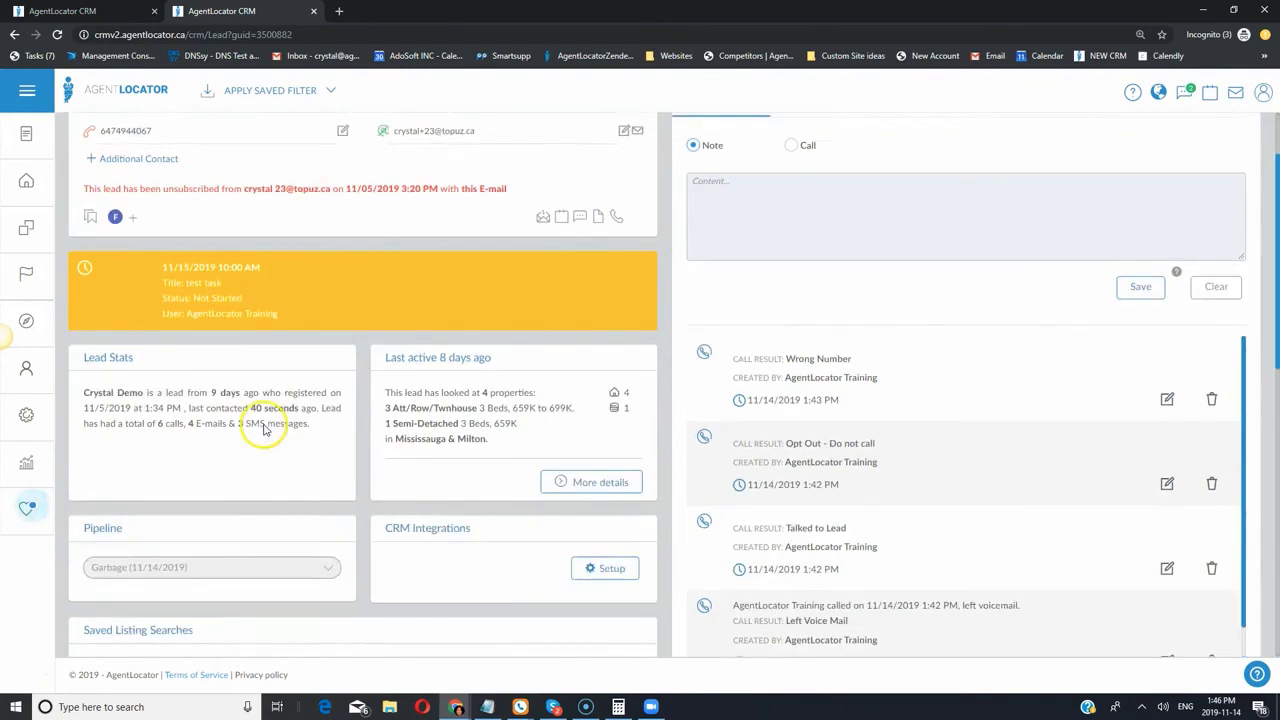
{"action": "scroll", "coordinate": [290, 420], "scroll_direction": "up", "scroll_amount": 4}
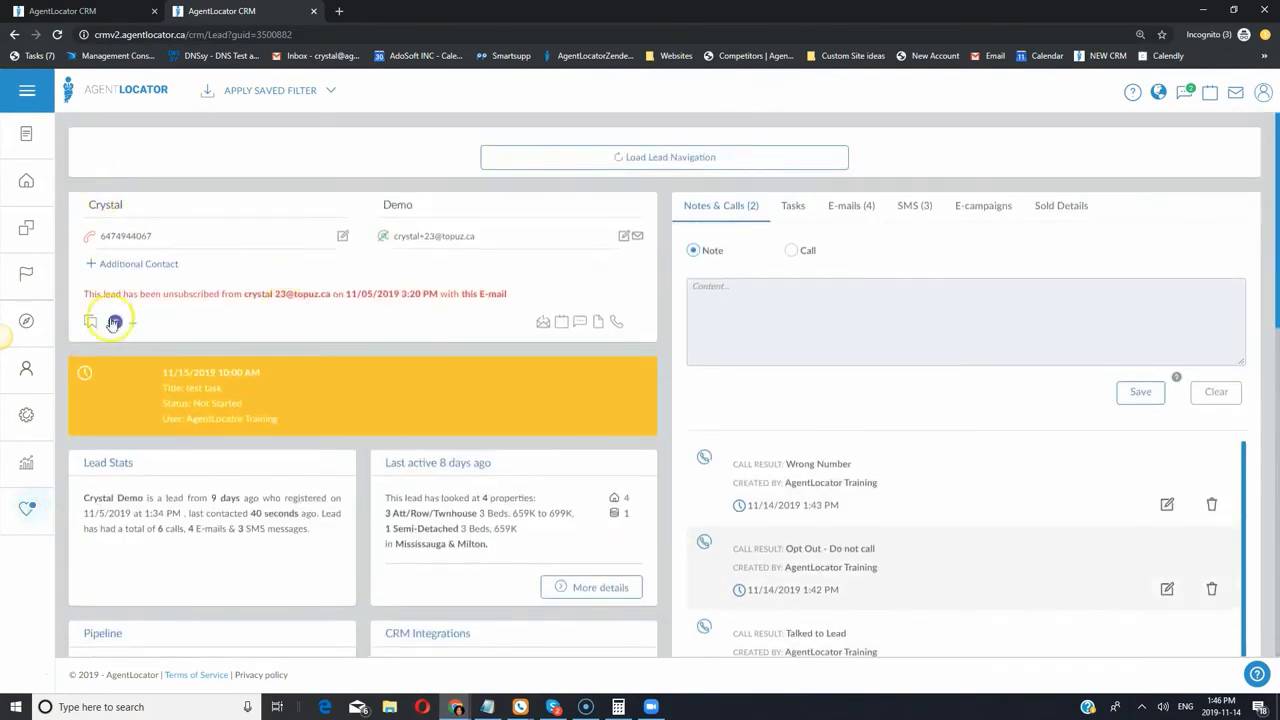
{"action": "scroll", "coordinate": [308, 396], "scroll_direction": "down", "scroll_amount": 1}
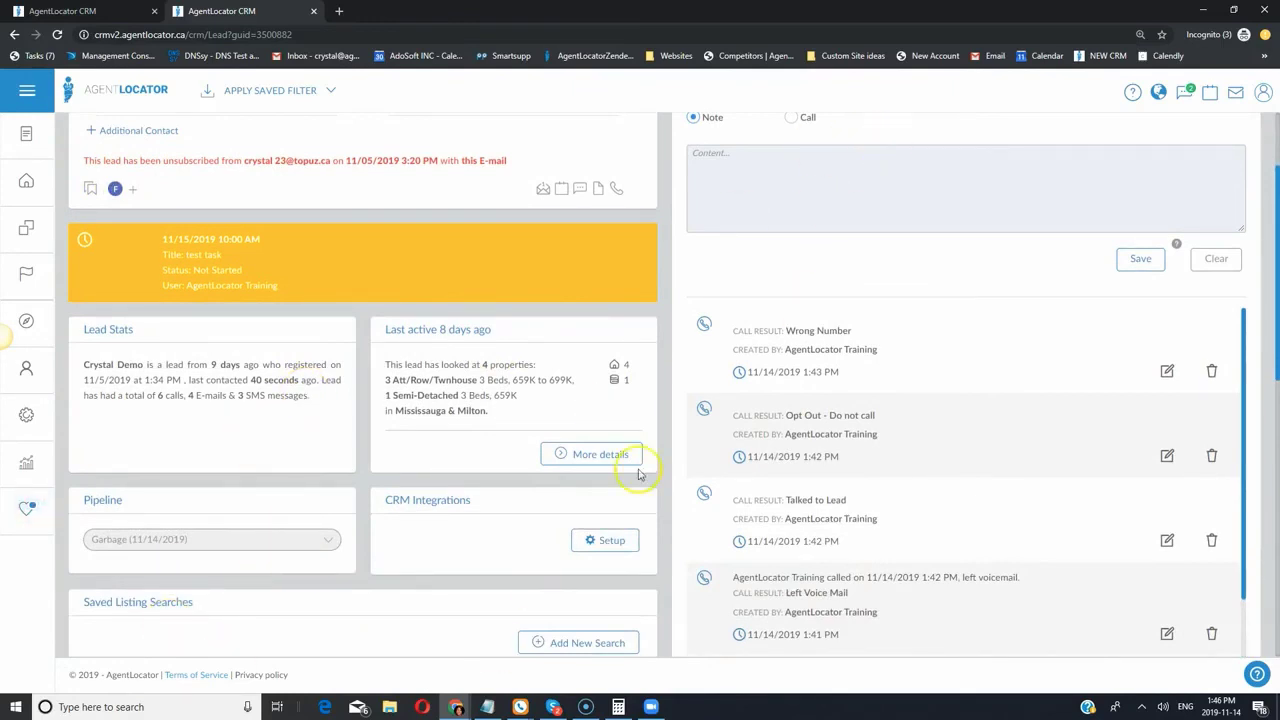
{"action": "scroll", "coordinate": [143, 540], "scroll_direction": "up", "scroll_amount": 1}
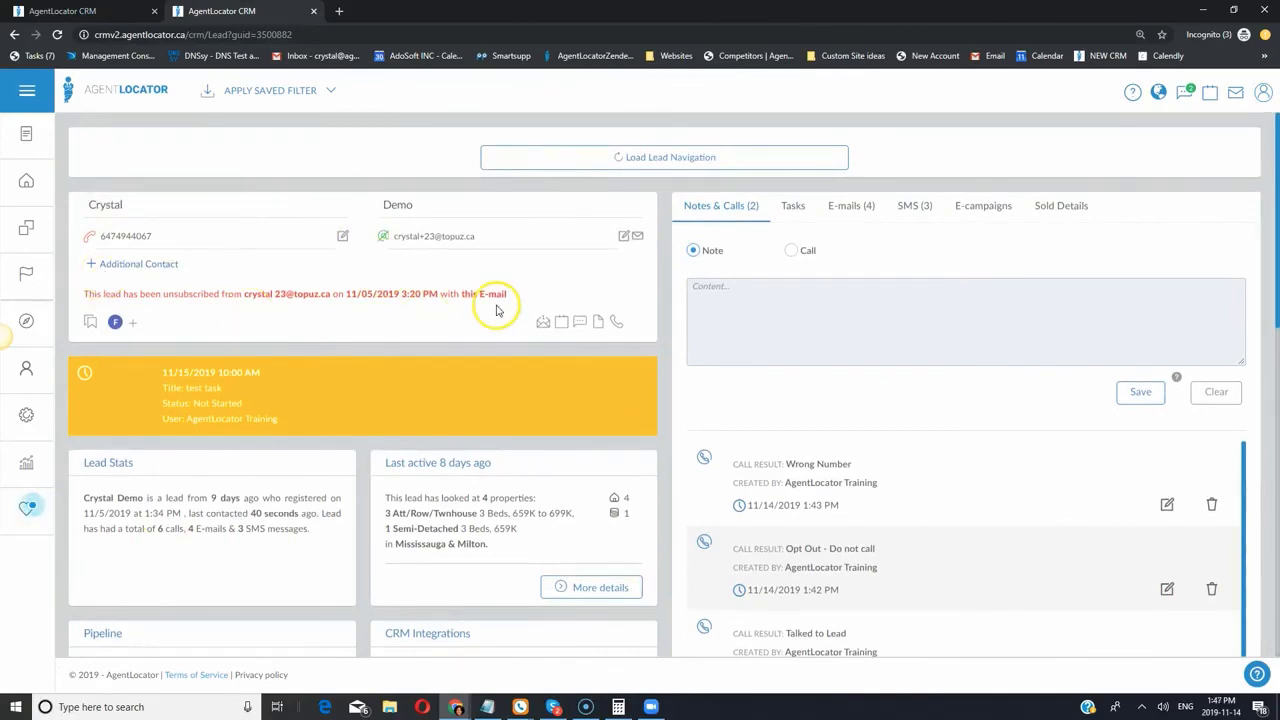
{"action": "scroll", "coordinate": [405, 560], "scroll_direction": "down", "scroll_amount": 2}
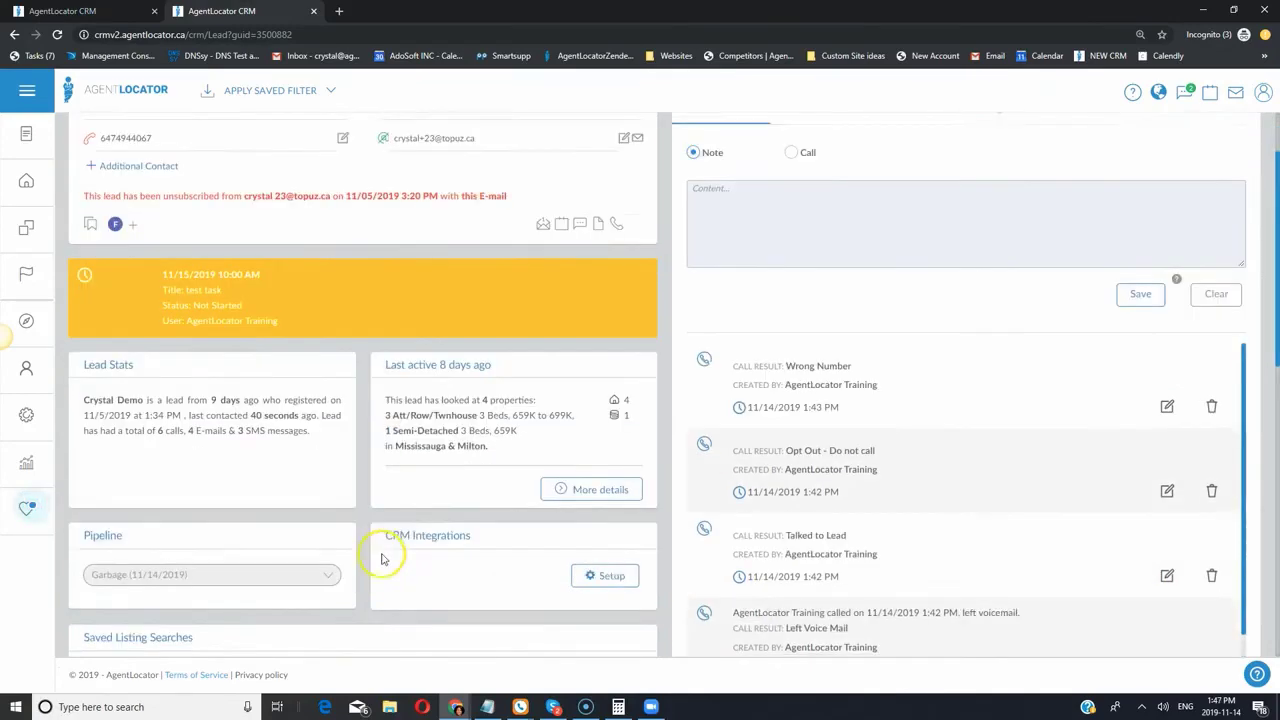
{"action": "scroll", "coordinate": [204, 463], "scroll_direction": "up", "scroll_amount": 2}
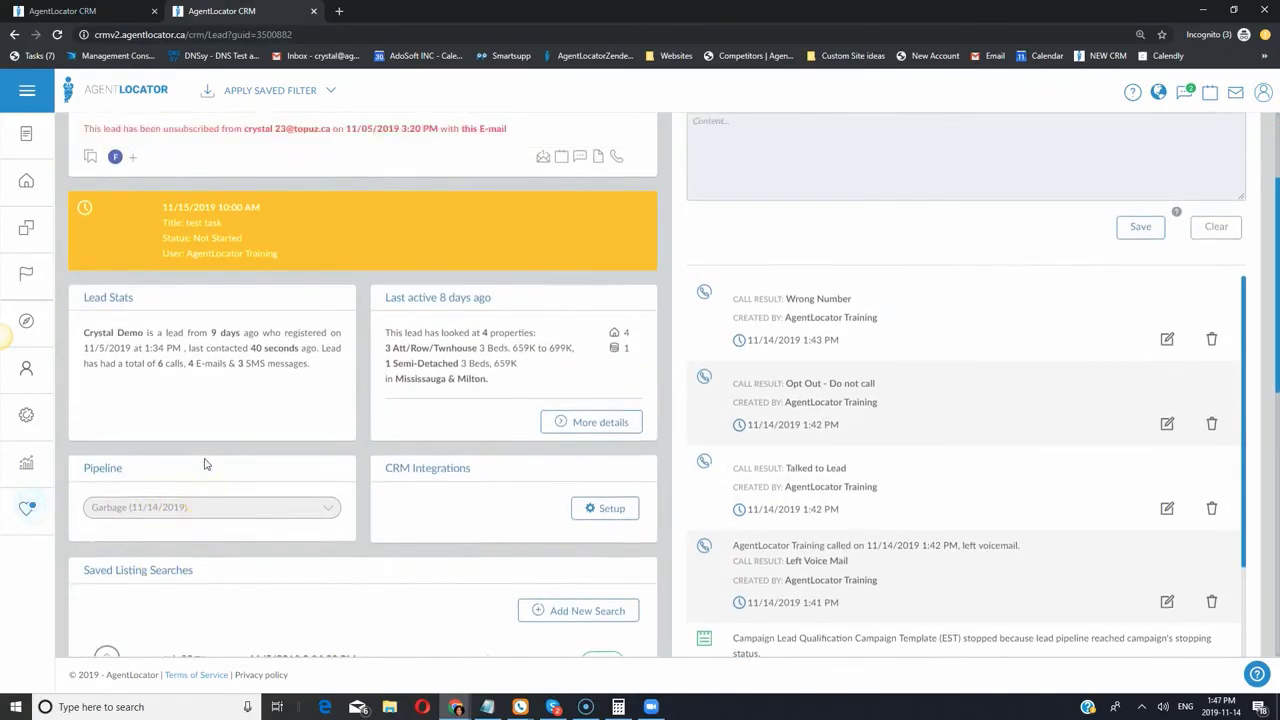